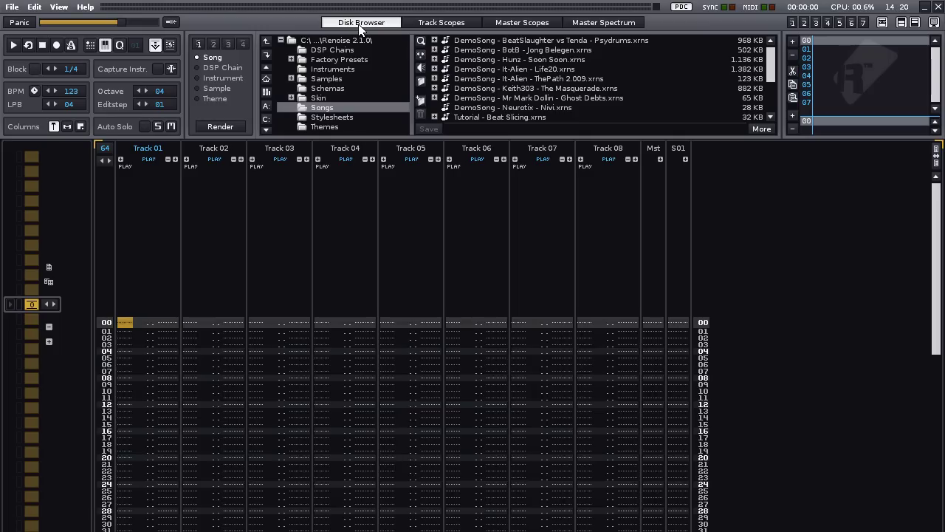
# Load Kick 01.flac from Renoise's Samples > Kicks folder as the first instrument
pyautogui.click(213, 89)
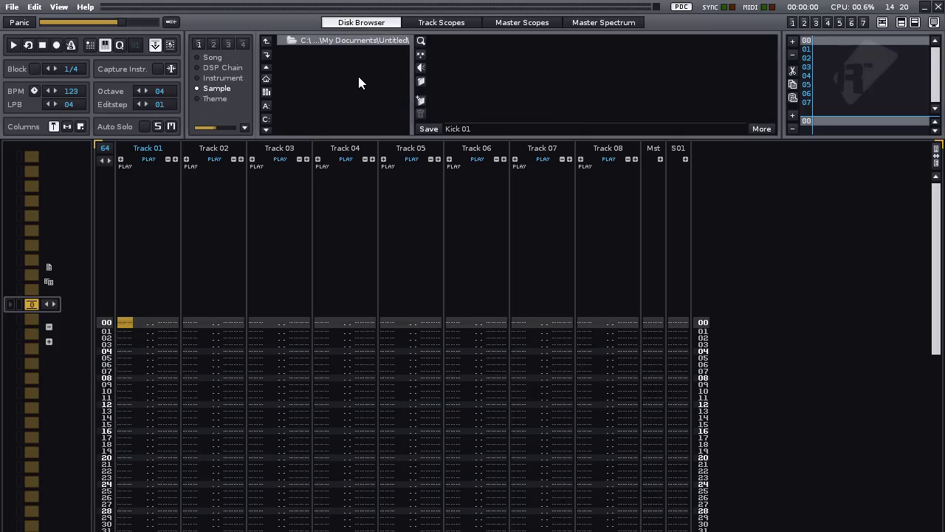
pyautogui.click(266, 92)
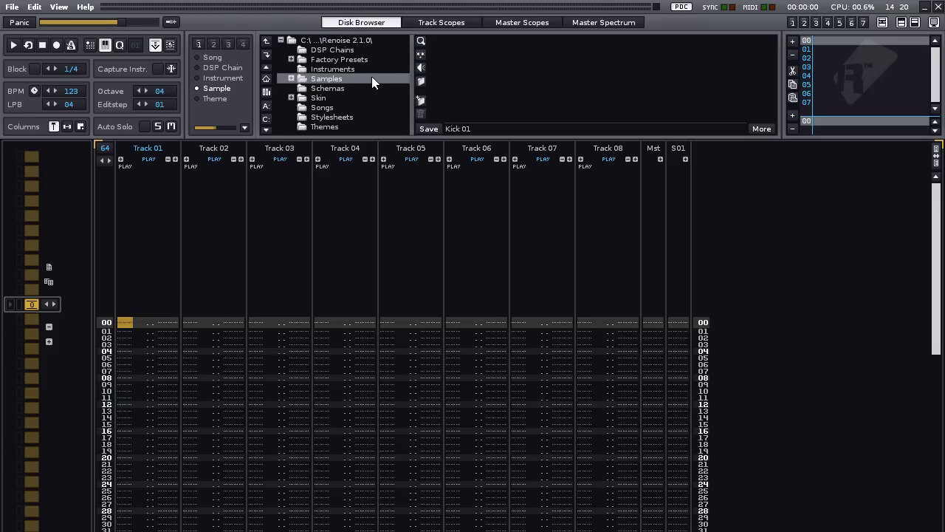
pyautogui.doubleClick(322, 79)
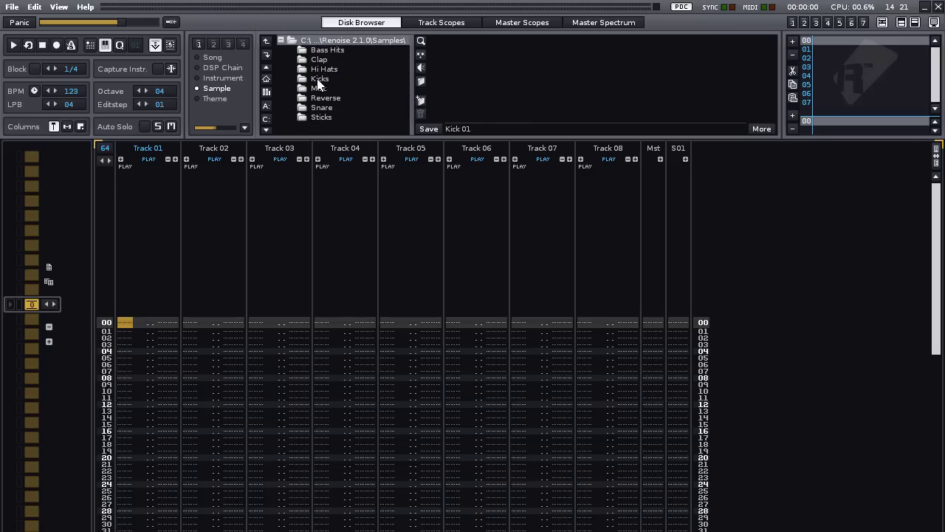
pyautogui.click(317, 80)
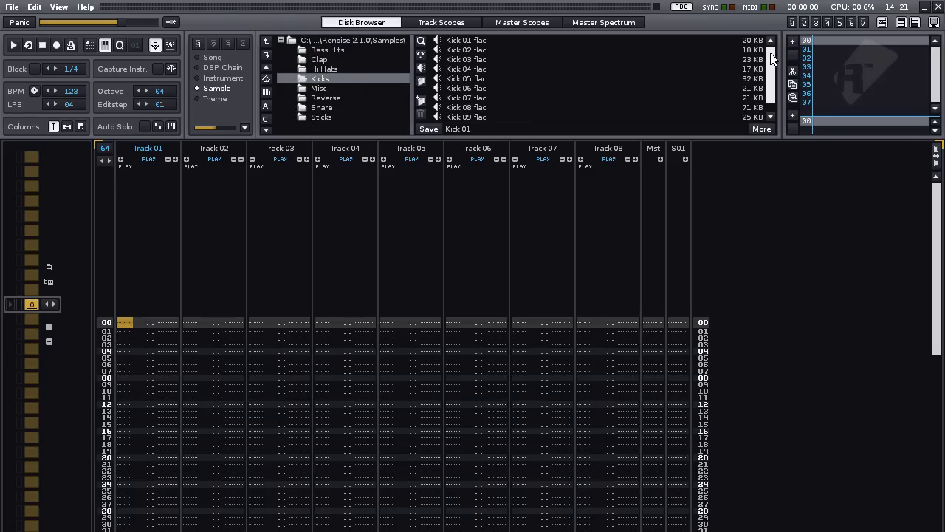
pyautogui.doubleClick(470, 42)
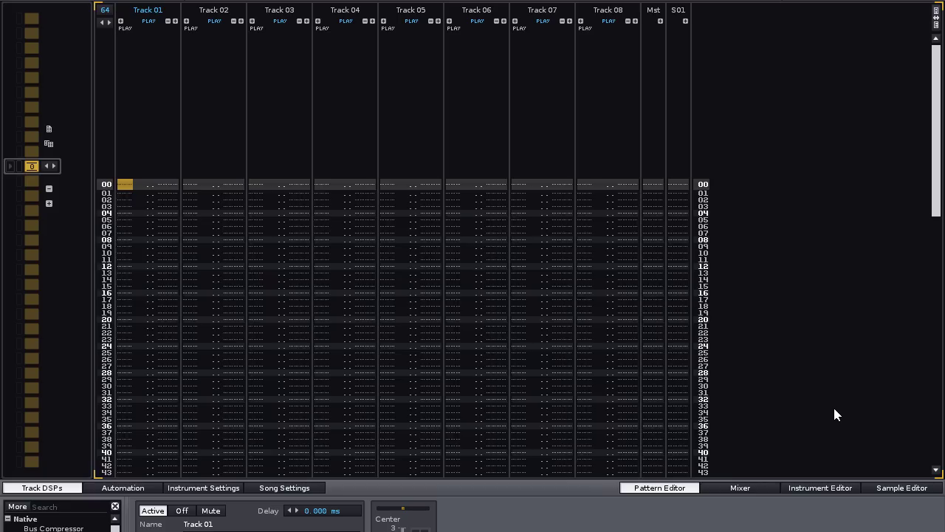
# Enable edit mode and enter C-4 kick notes in Track 01 at rows 00 through 16
pyautogui.press('Escape')
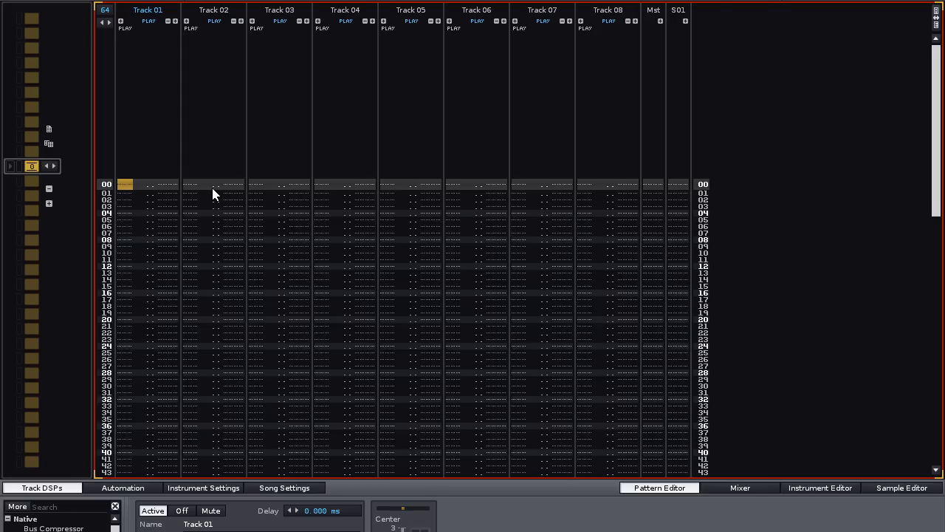
pyautogui.press('z')
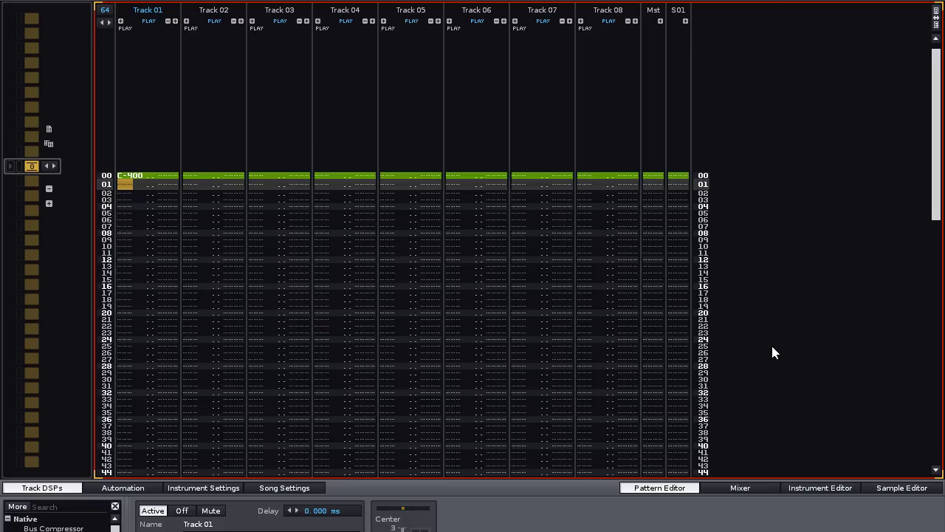
pyautogui.press('space')
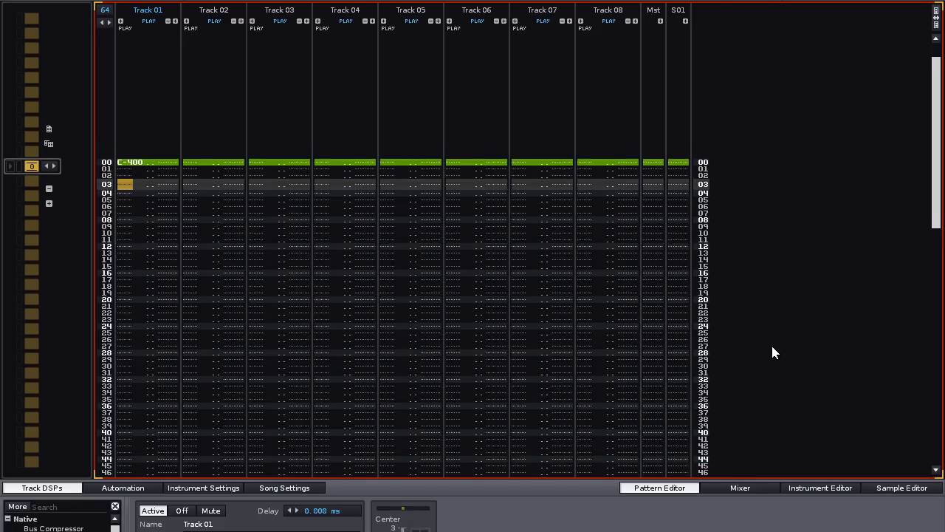
pyautogui.press('space')
pyautogui.press('space')
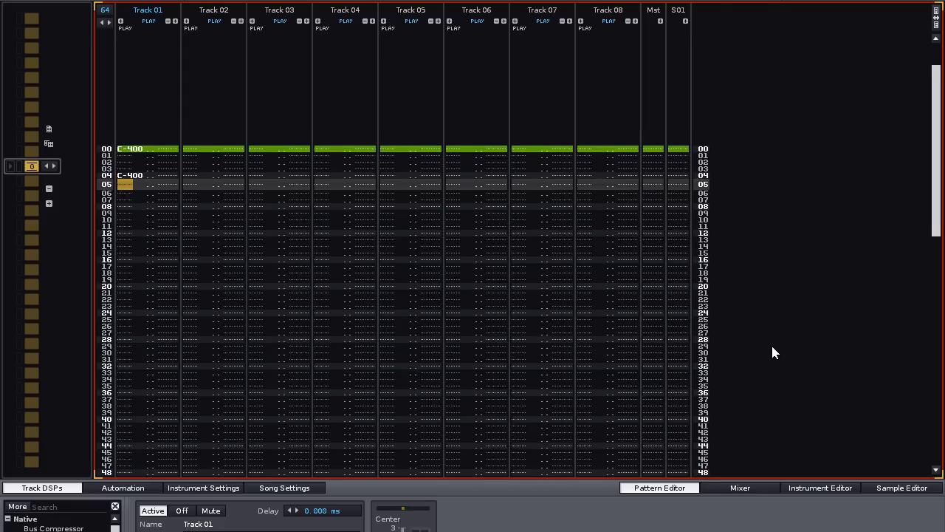
pyautogui.press('z')
pyautogui.press('z')
pyautogui.press('z')
pyautogui.press('z')
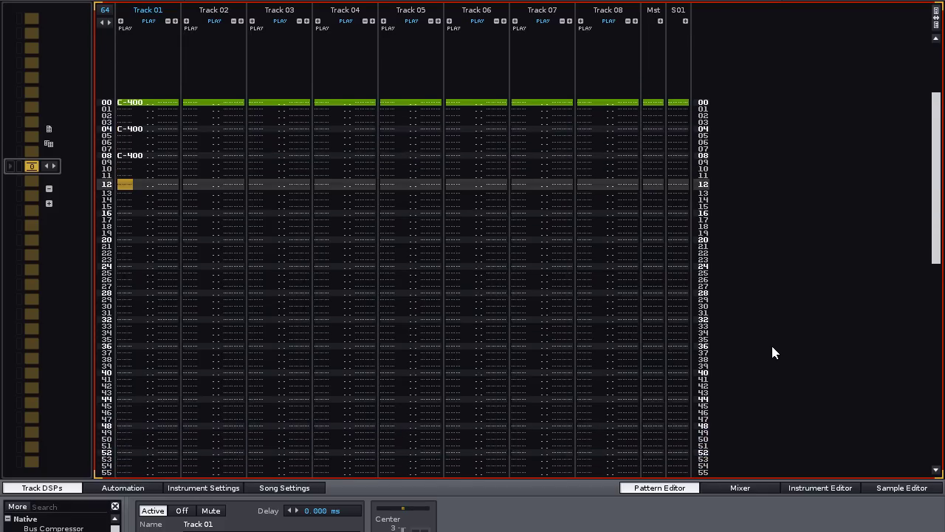
# Continue kick notes every fourth row to row 60, deleting the stray note at row 50
pyautogui.press('z')
pyautogui.press('z')
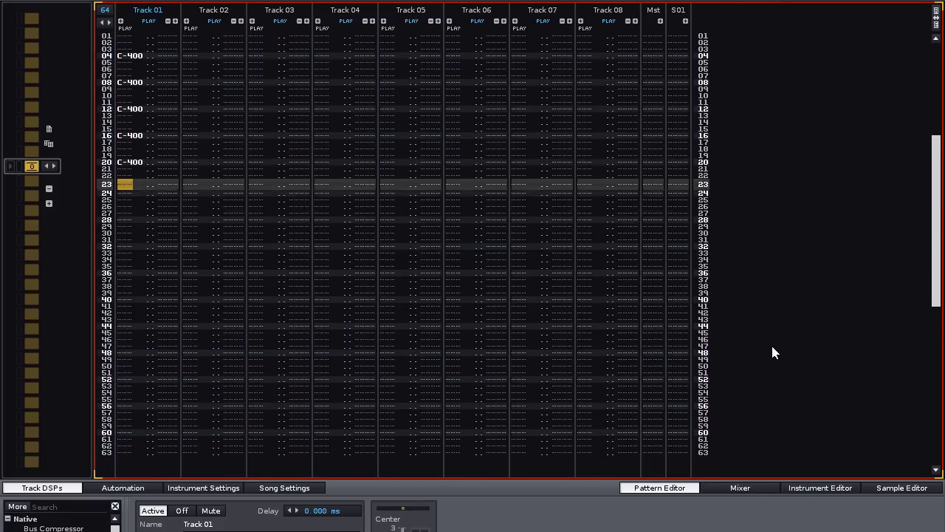
pyautogui.press('z')
pyautogui.press('z')
pyautogui.press('z')
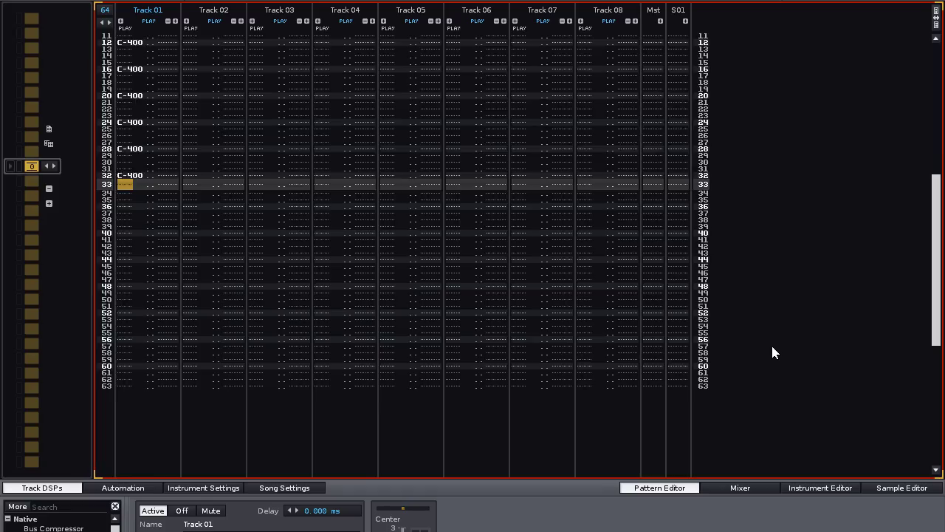
pyautogui.press('z')
pyautogui.press('z')
pyautogui.press('z')
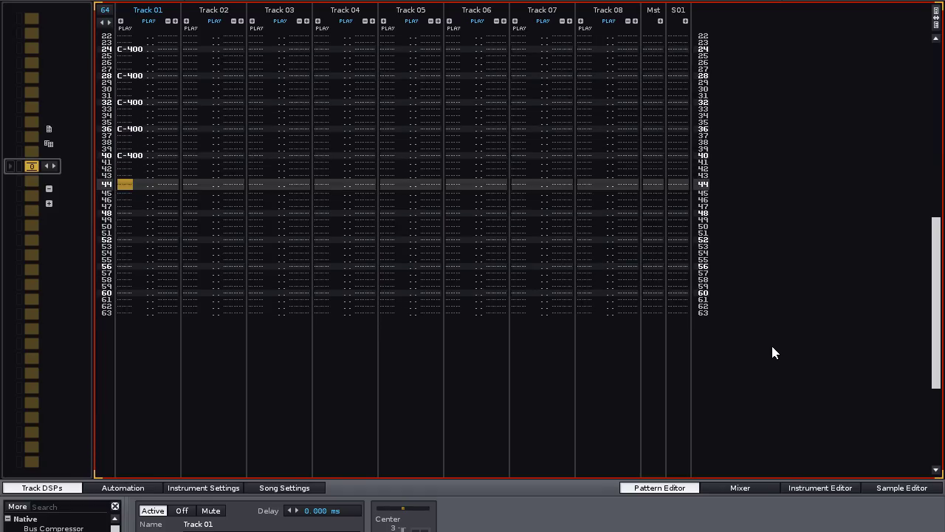
pyautogui.press('z')
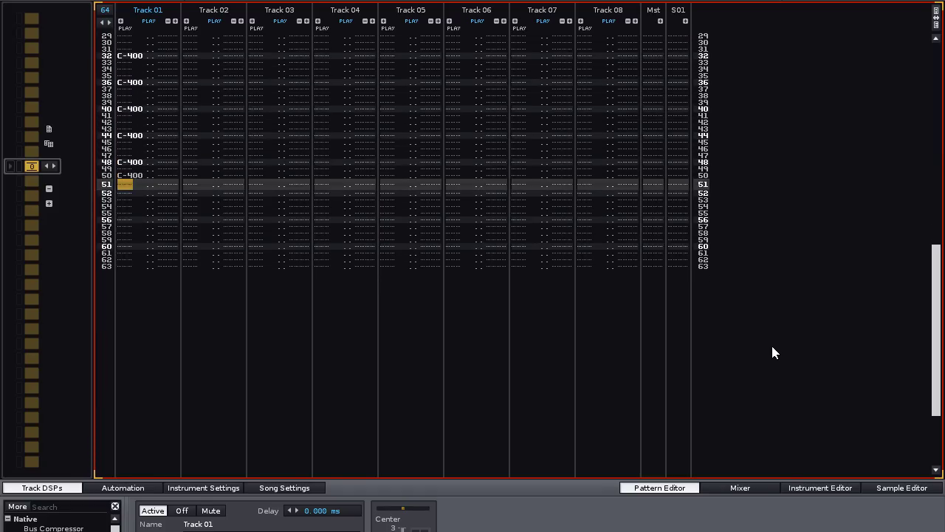
pyautogui.press('Up')
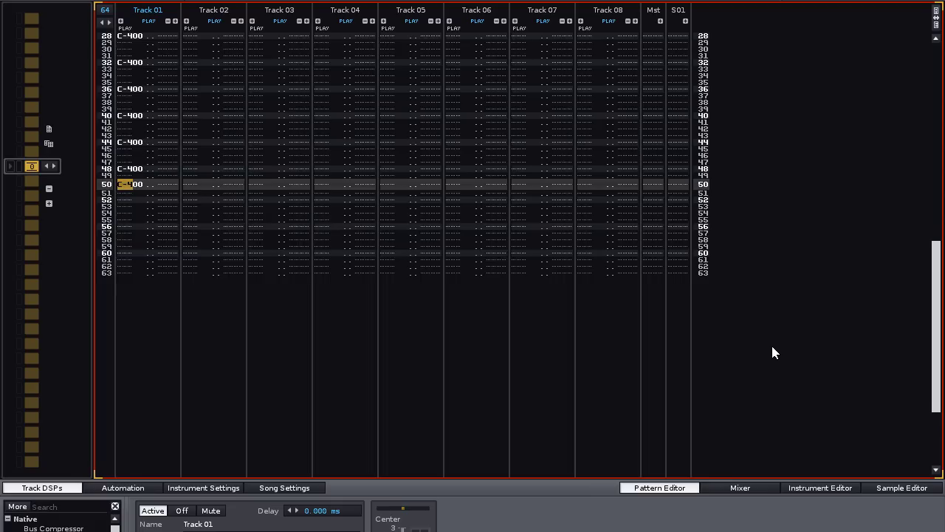
pyautogui.press('Delete')
pyautogui.press('z')
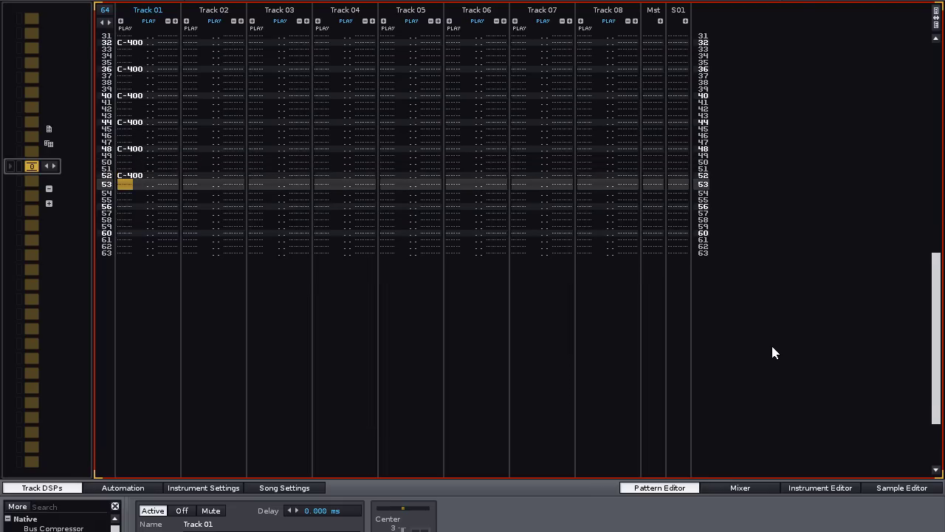
pyautogui.press('z')
pyautogui.press('z')
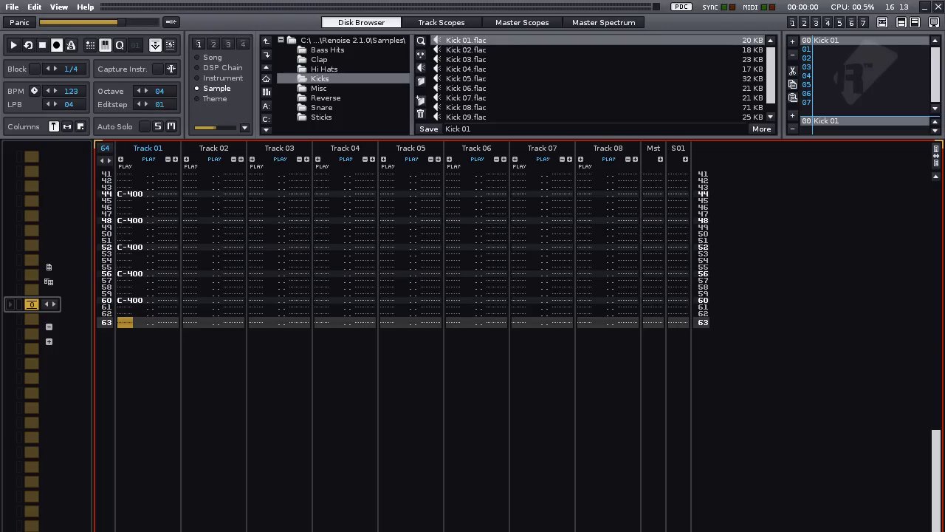
# Nudge the song tempo down and up with the BPM field drag and arrows
pyautogui.moveTo(71, 91); pyautogui.dragTo(71, 94)
pyautogui.click(55, 90)
pyautogui.click(56, 91)
pyautogui.click(48, 91)
pyautogui.click(56, 90)
pyautogui.click(56, 91)
pyautogui.click(48, 91)
# Set the tempo to 90 BPM, play the kick pattern, then raise it to 120 BPM
pyautogui.doubleClick(87, 93)
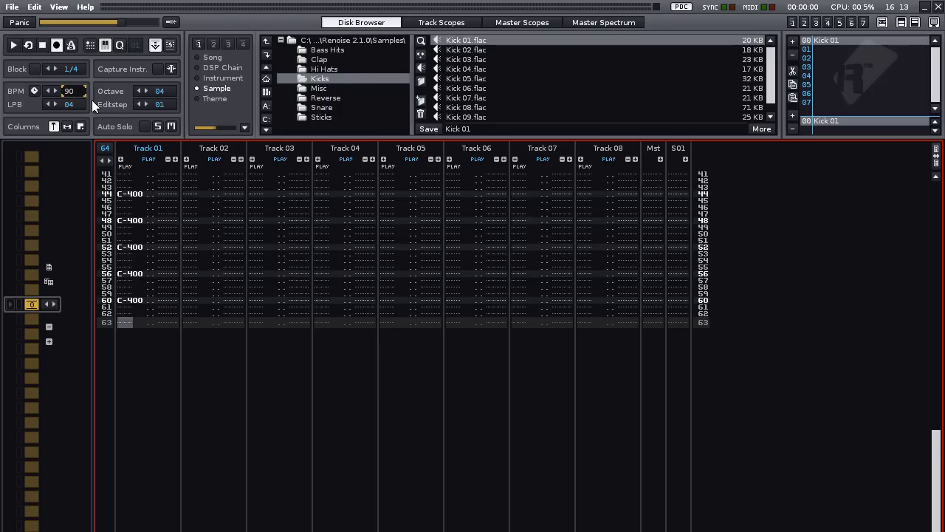
pyautogui.write('90')
pyautogui.press('Return')
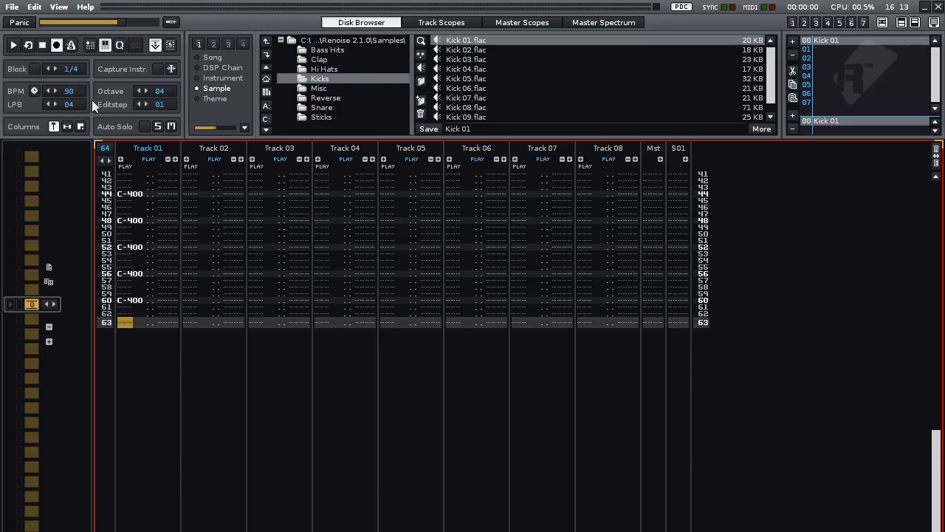
pyautogui.press('space')
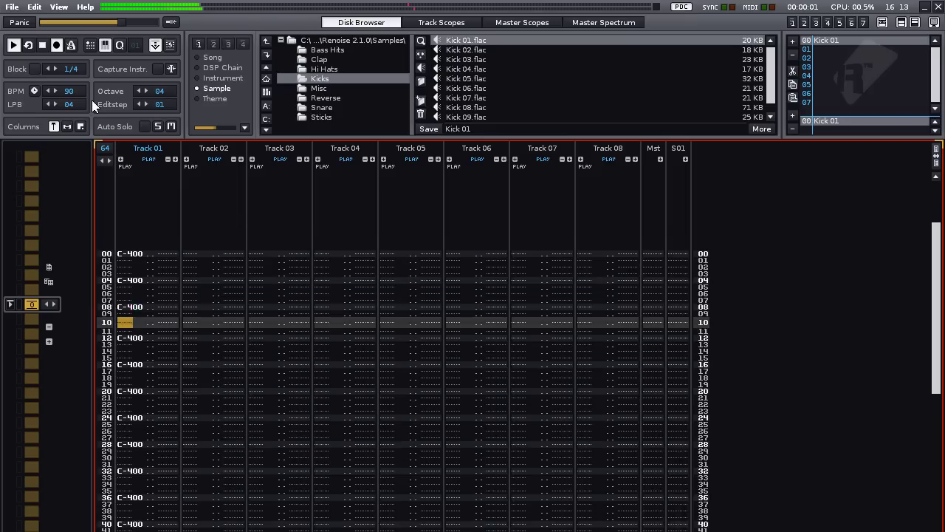
pyautogui.click(56, 91)
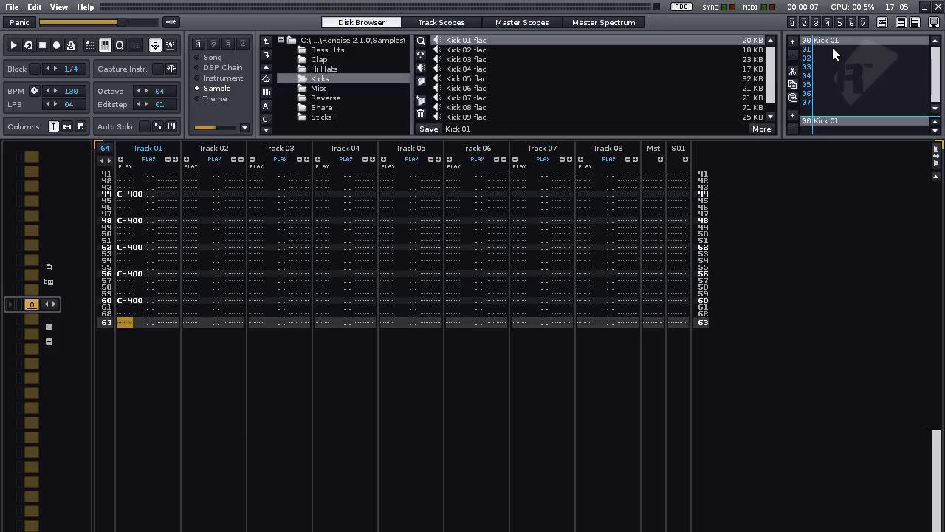
# Select the empty second instrument slot and load HiHat 01.flac from the Hi Hats folder
pyautogui.click(833, 49)
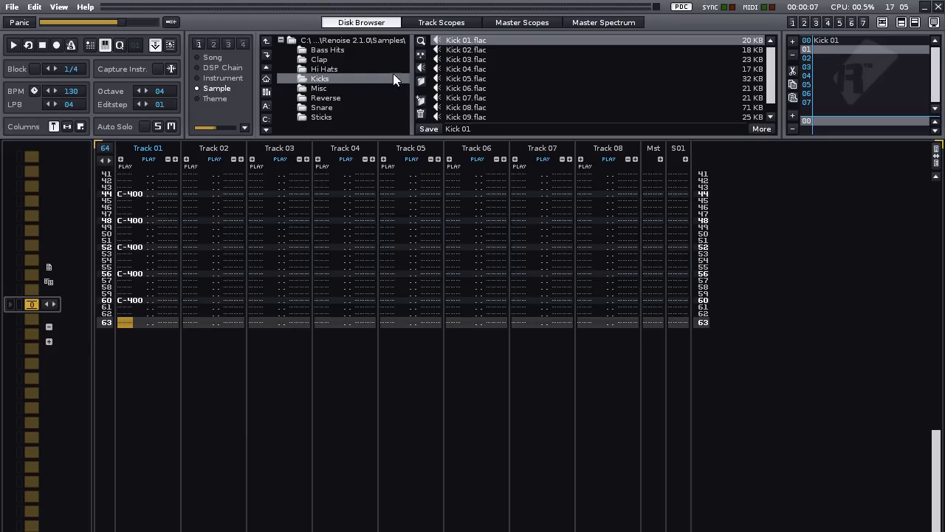
pyautogui.click(326, 69)
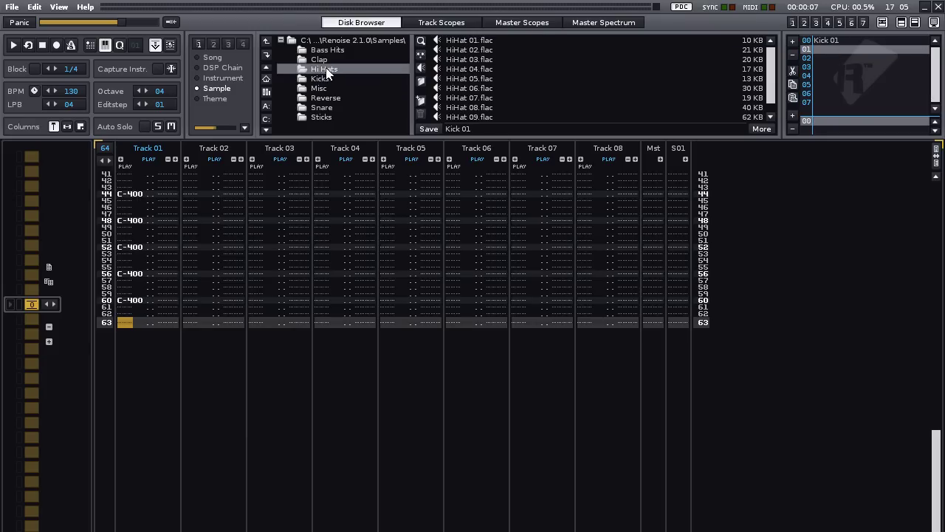
pyautogui.doubleClick(480, 42)
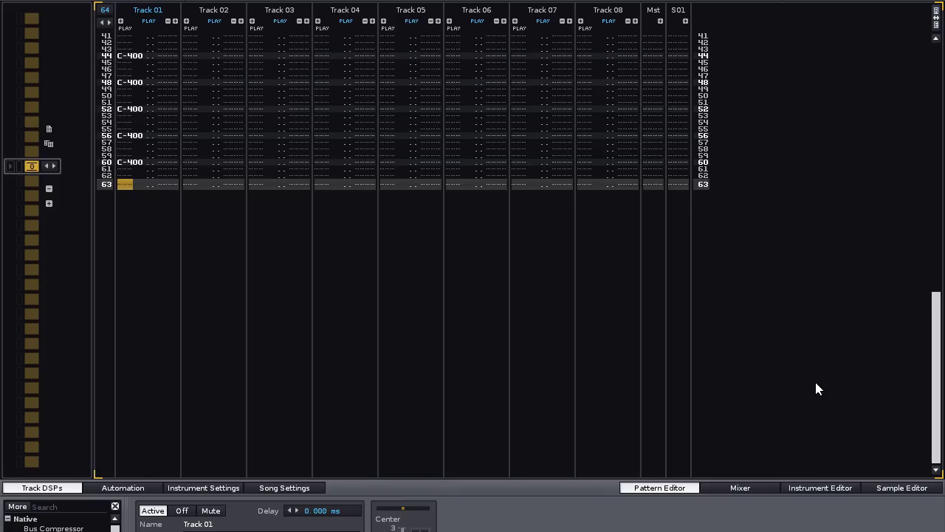
# Place the cursor at row 02 of Track 02
pyautogui.press('Right')
pyautogui.press('Right')
pyautogui.press('Right')
pyautogui.press('Right')
pyautogui.press('Left')
pyautogui.press('Left')
pyautogui.press('Left')
pyautogui.press('Right')
pyautogui.press('Right')
pyautogui.press('Left')
pyautogui.press('Left')
pyautogui.press('Left')
pyautogui.press('Tab')
pyautogui.press('Tab')
pyautogui.press('Tab')
pyautogui.press('Tab')
pyautogui.hotkey('shift', 'Tab')
pyautogui.hotkey('shift', 'Tab')
pyautogui.hotkey('shift', 'Tab')
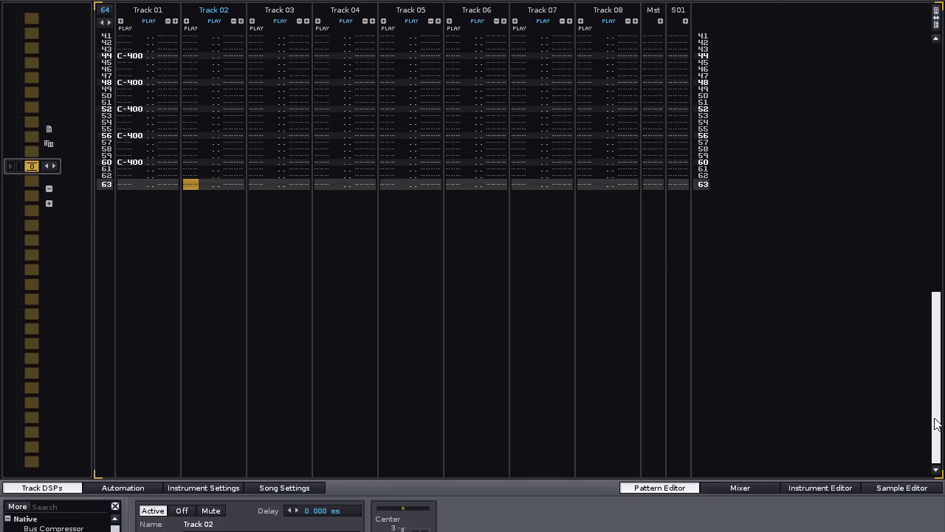
pyautogui.moveTo(937, 423); pyautogui.dragTo(870, 362)
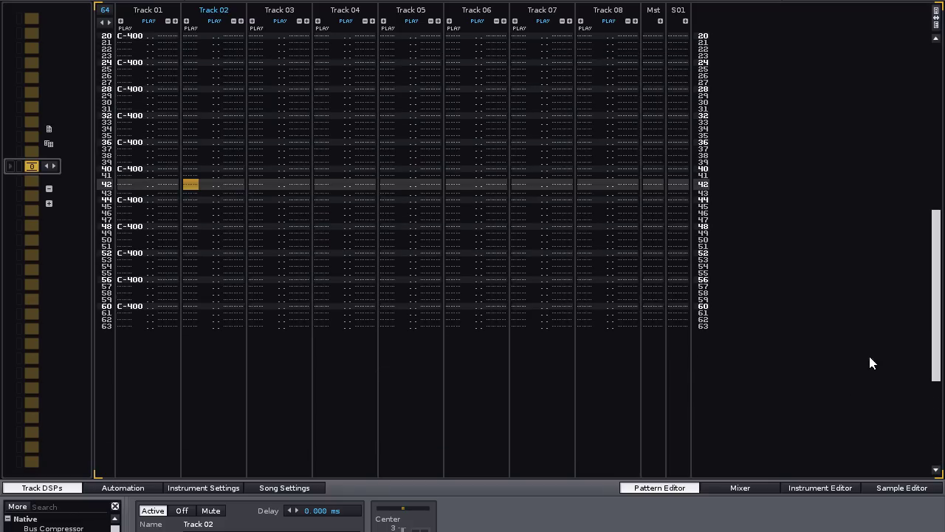
pyautogui.press('Home')
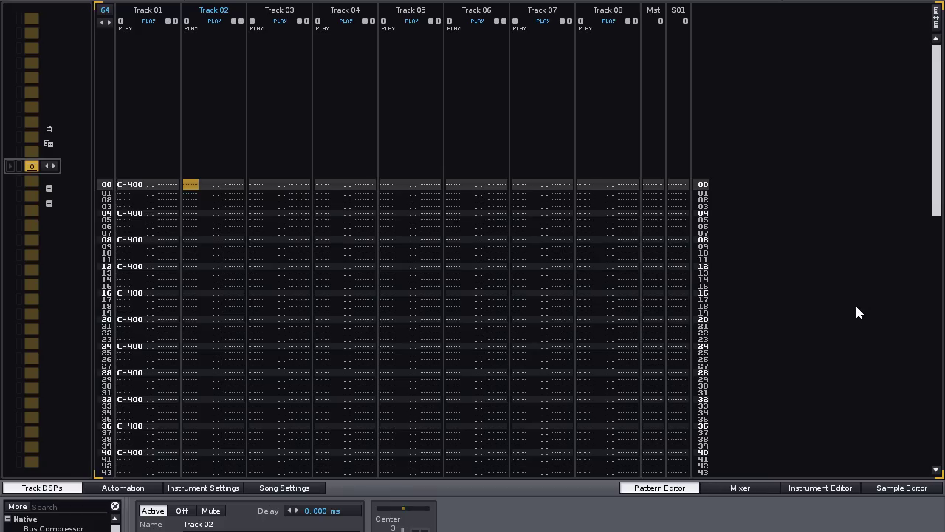
pyautogui.press('Down')
pyautogui.press('Down')
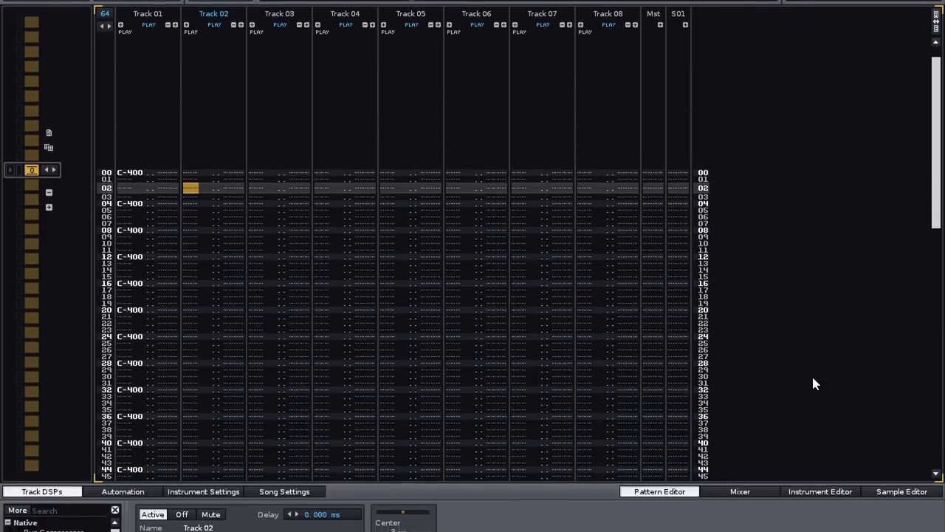
# Enable editing and enter C-401 hi-hat notes every four rows from row 02 to 62
pyautogui.press('Escape')
pyautogui.press('z')
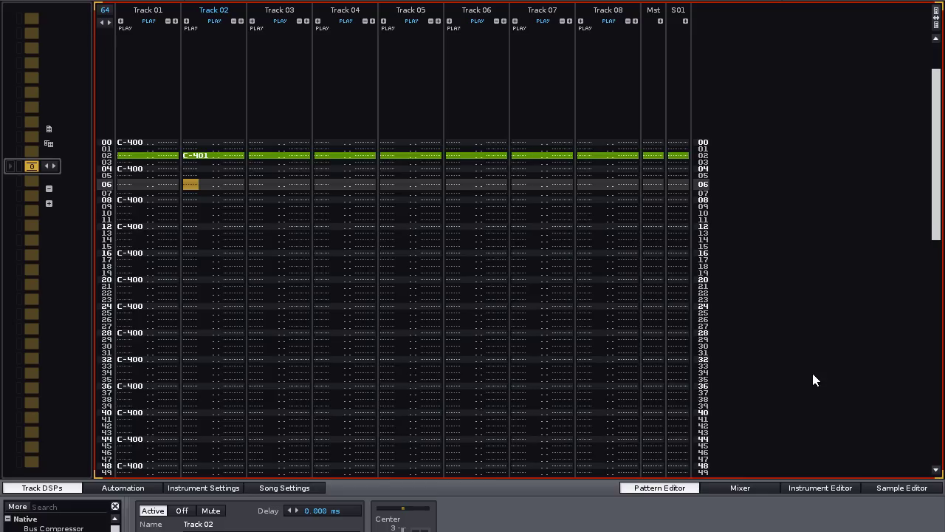
pyautogui.press('z')
pyautogui.press('z')
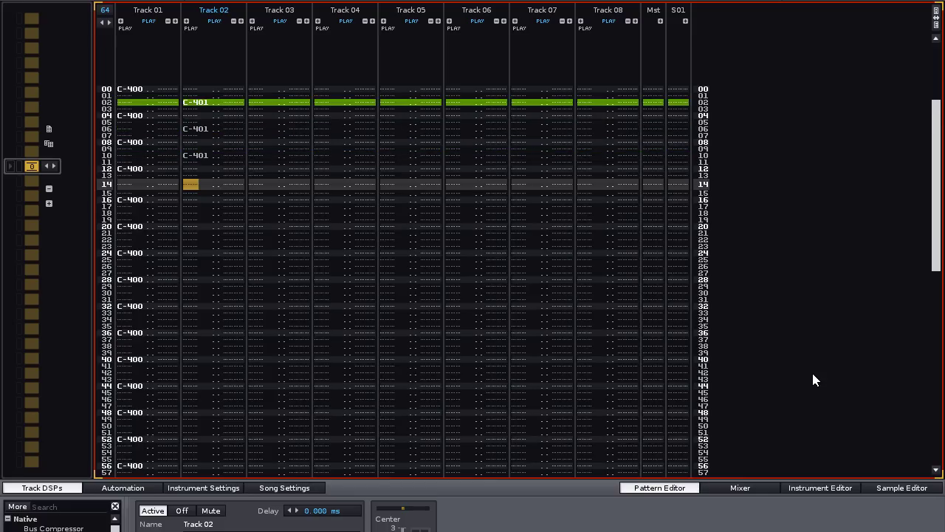
pyautogui.press('z')
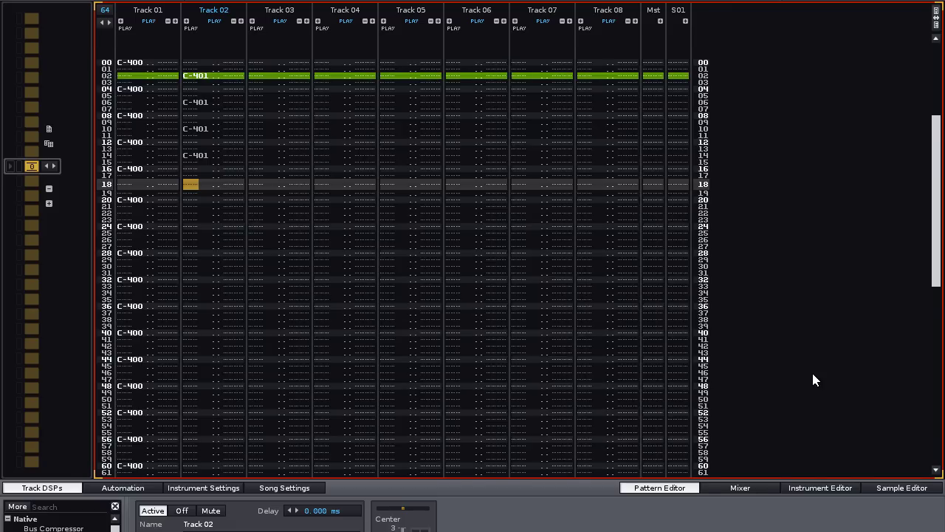
pyautogui.press('z')
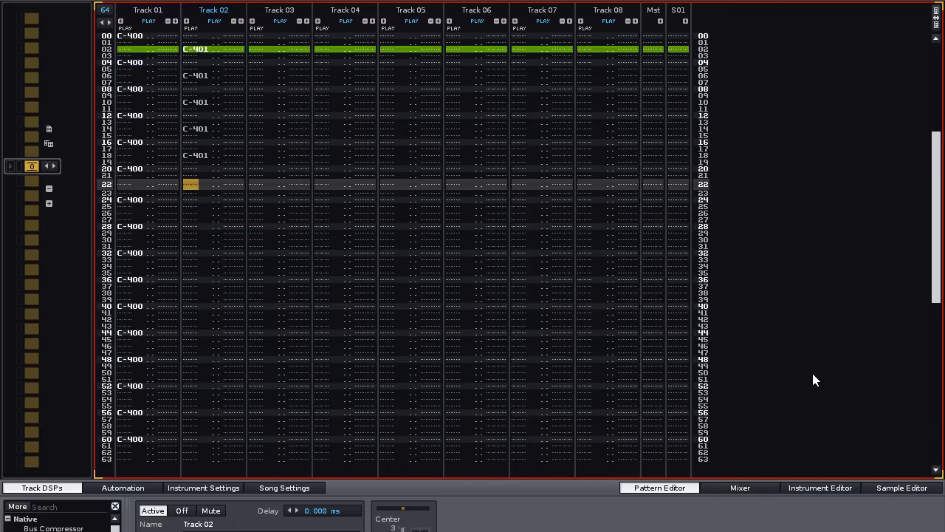
pyautogui.press('z')
pyautogui.press('z')
pyautogui.press('z')
pyautogui.press('z')
pyautogui.press('z')
pyautogui.press('z')
pyautogui.press('z')
pyautogui.press('z')
pyautogui.press('z')
pyautogui.press('z')
pyautogui.press('z')
pyautogui.press('z')
pyautogui.press('z')
pyautogui.press('z')
pyautogui.press('z')
pyautogui.press('z')
pyautogui.press('z')
pyautogui.press('z')
pyautogui.press('z')
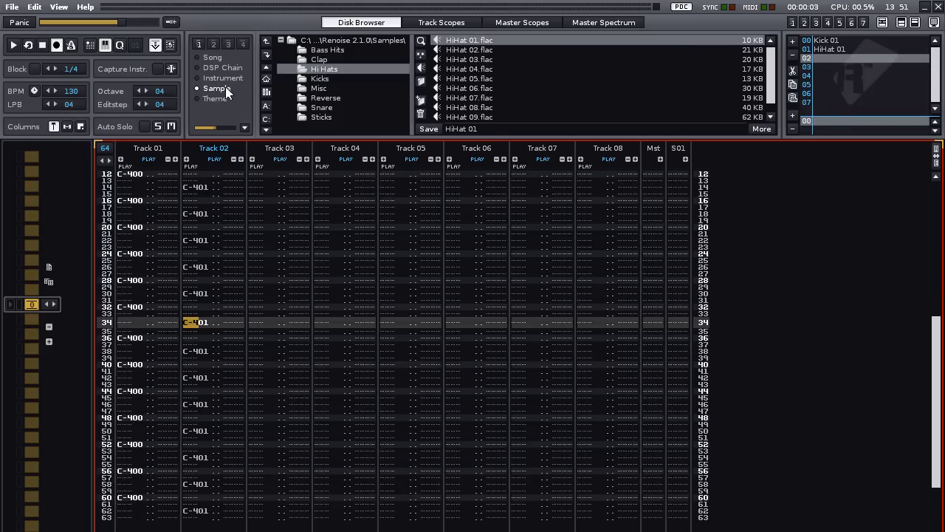
# Load Snare 01.flac from the Snare folder into instrument slot 02
pyautogui.click(323, 109)
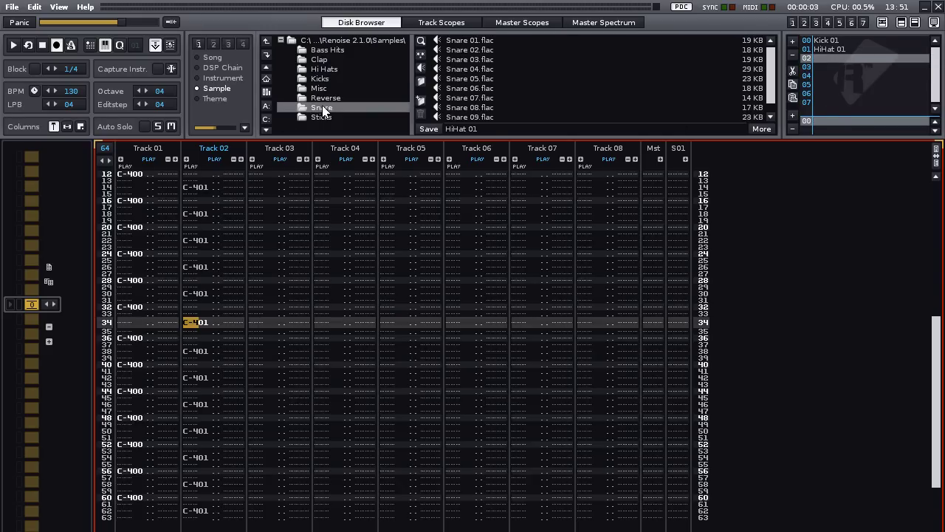
pyautogui.doubleClick(477, 42)
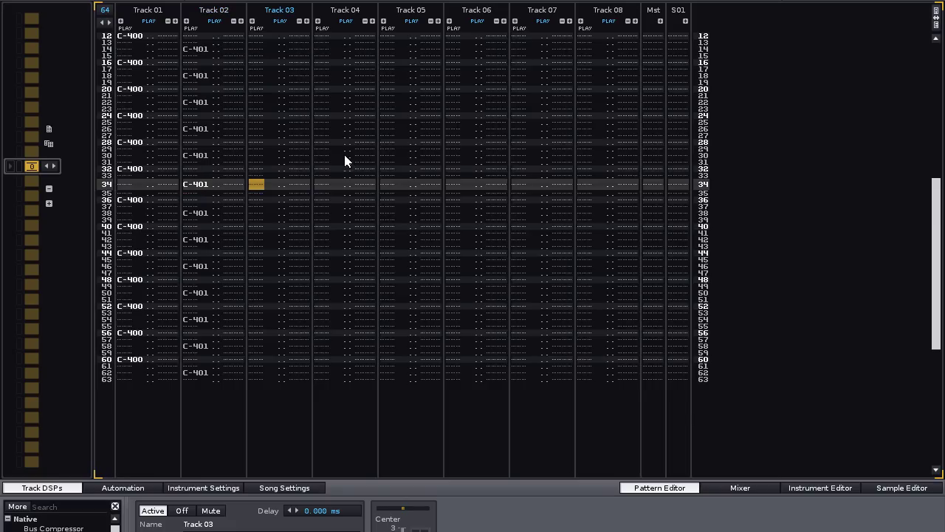
# Fill Track 03 with C-302 snare notes every eight rows, starting at row 04
pyautogui.press('Home')
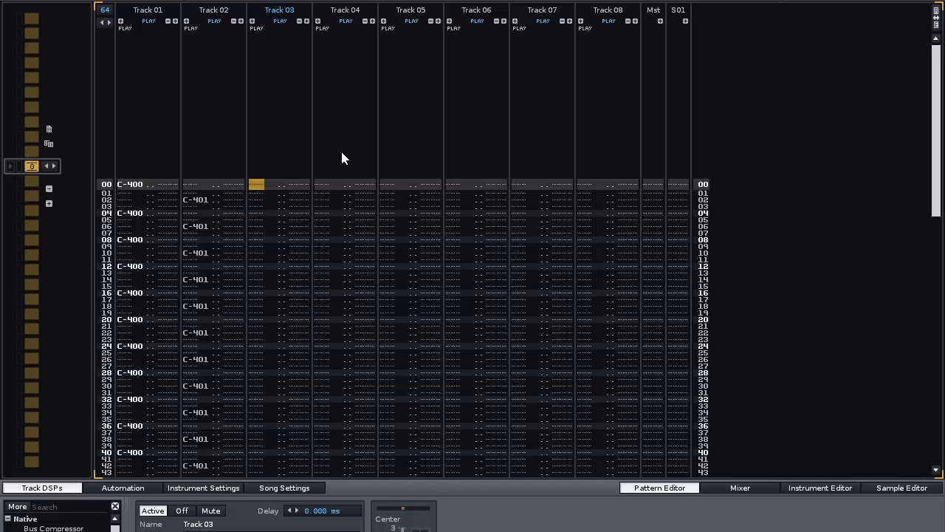
pyautogui.press('Down')
pyautogui.press('Down')
pyautogui.press('Down')
pyautogui.press('Down')
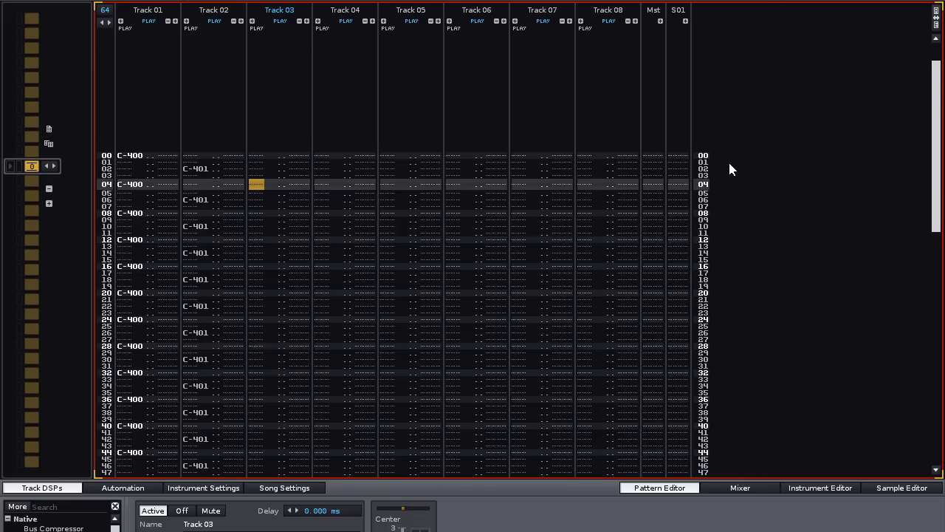
pyautogui.hotkey('ctrl', 'v')
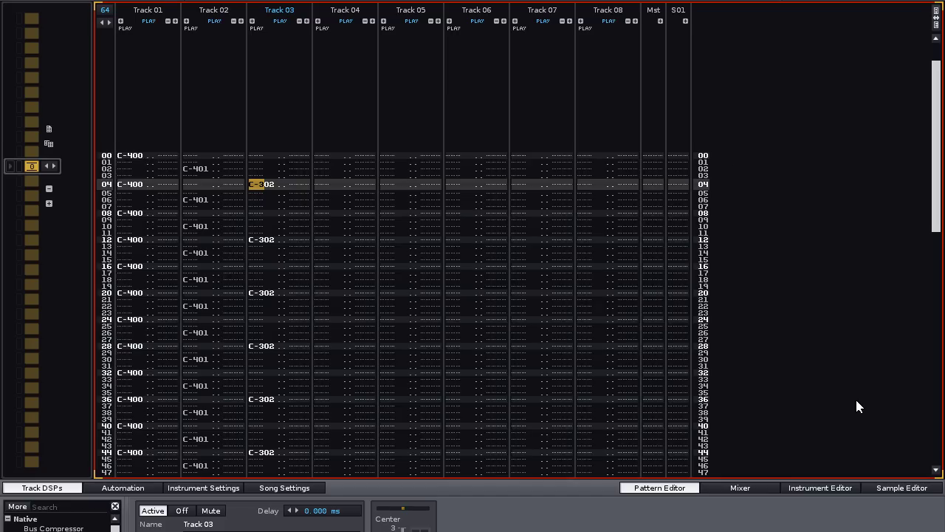
# Rename the Track 01, 02 and 03 headers to 'Kick', 'Hi Hat' and 'Snare'
pyautogui.doubleClick(152, 8)
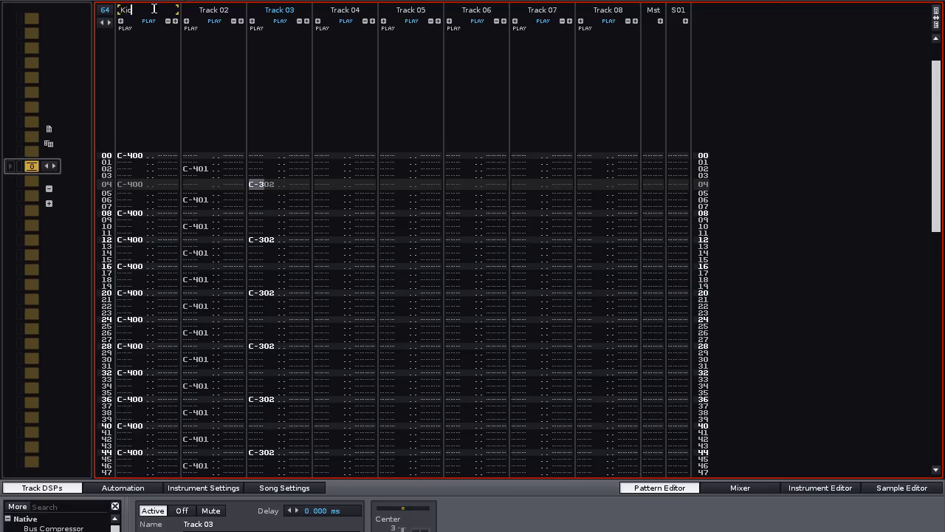
pyautogui.press('Return')
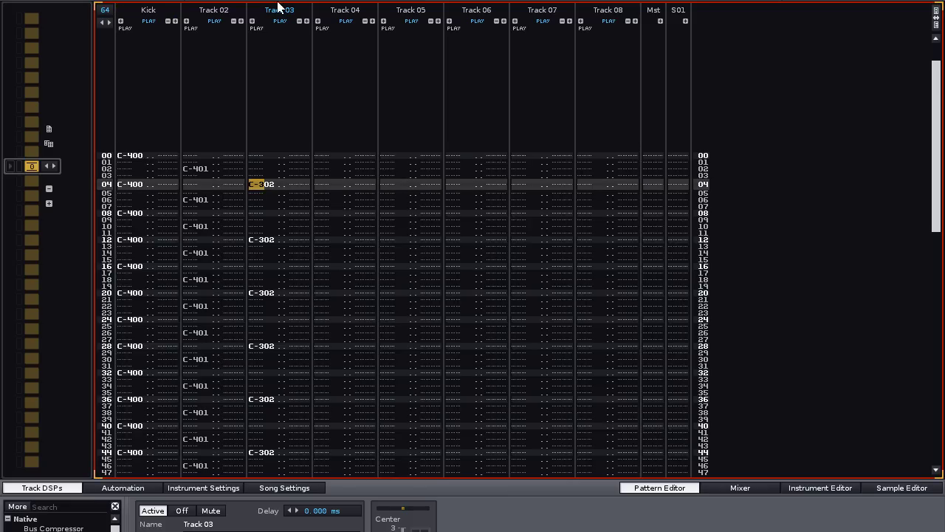
pyautogui.doubleClick(207, 10)
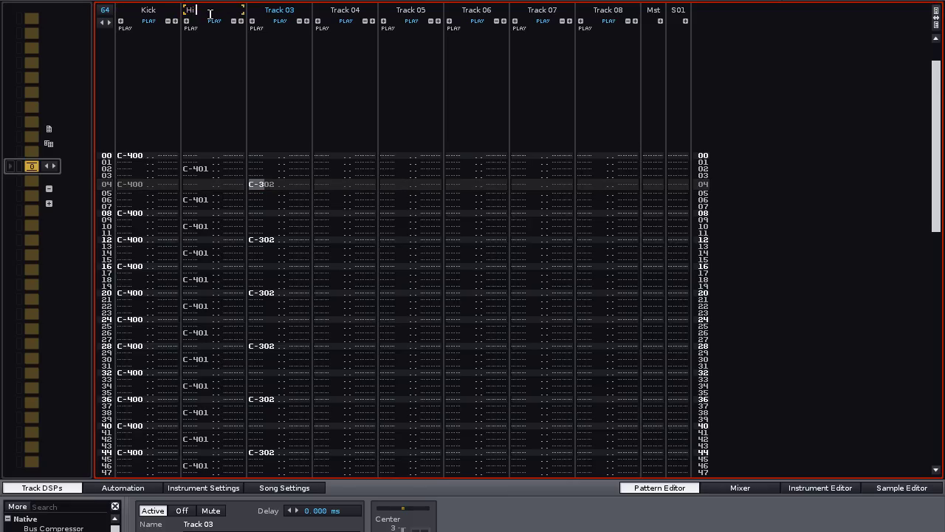
pyautogui.press('Return')
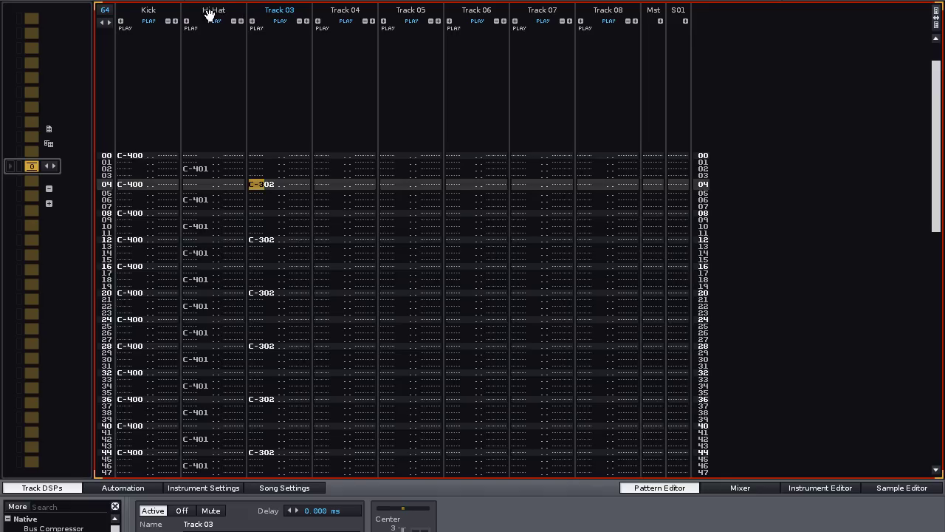
pyautogui.doubleClick(265, 9)
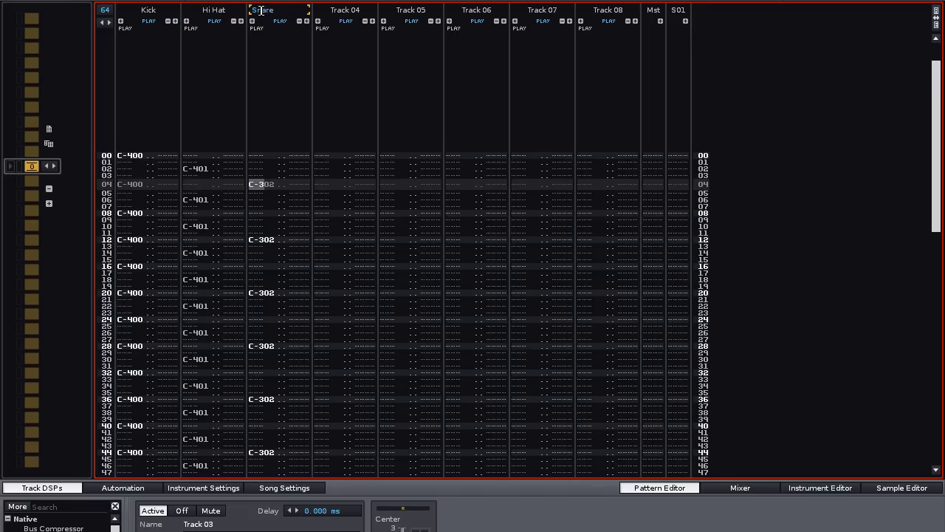
pyautogui.press('Return')
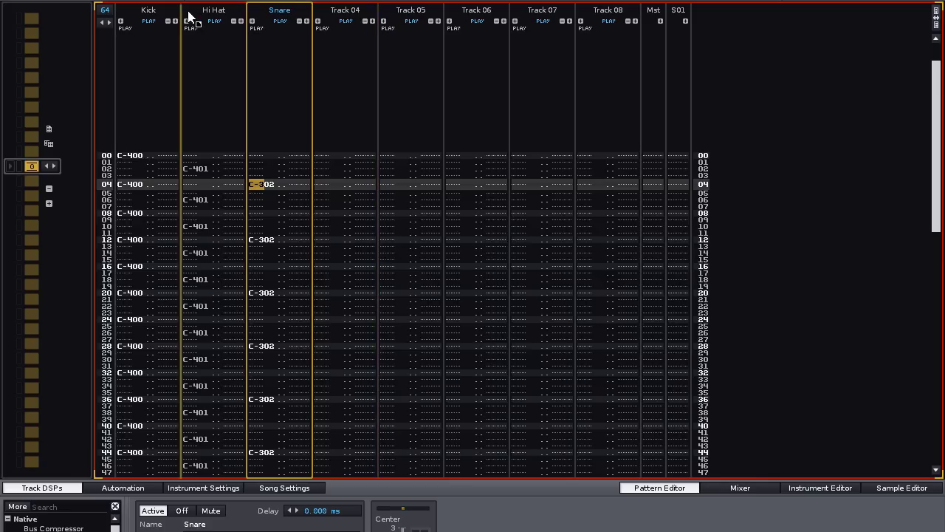
# Move the Snare track ahead of Hi Hat, start playback, and show the upper panels again
pyautogui.moveTo(188, 16); pyautogui.dragTo(191, 18)
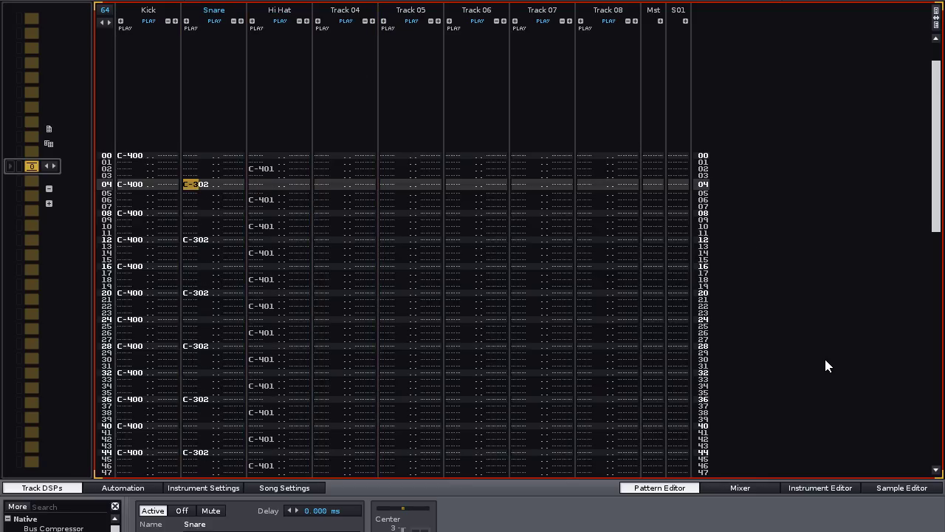
pyautogui.press('space')
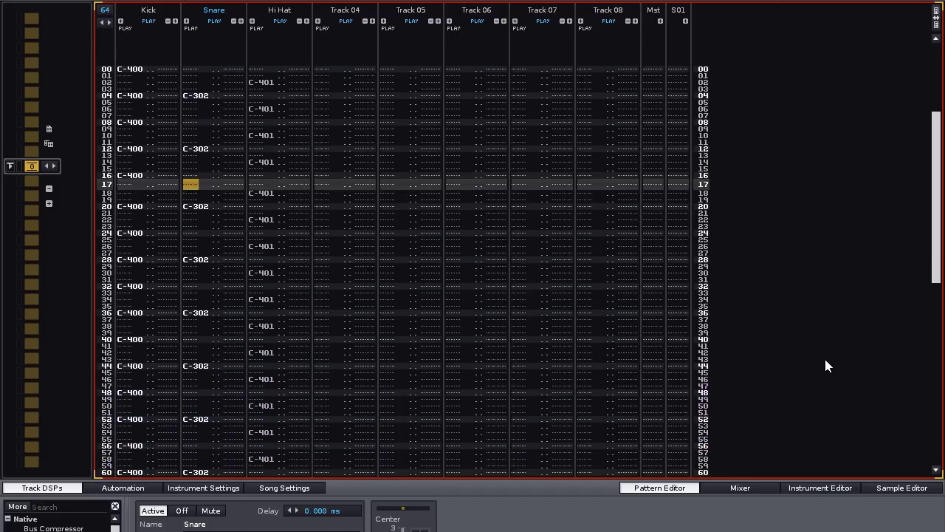
pyautogui.press('Tab')
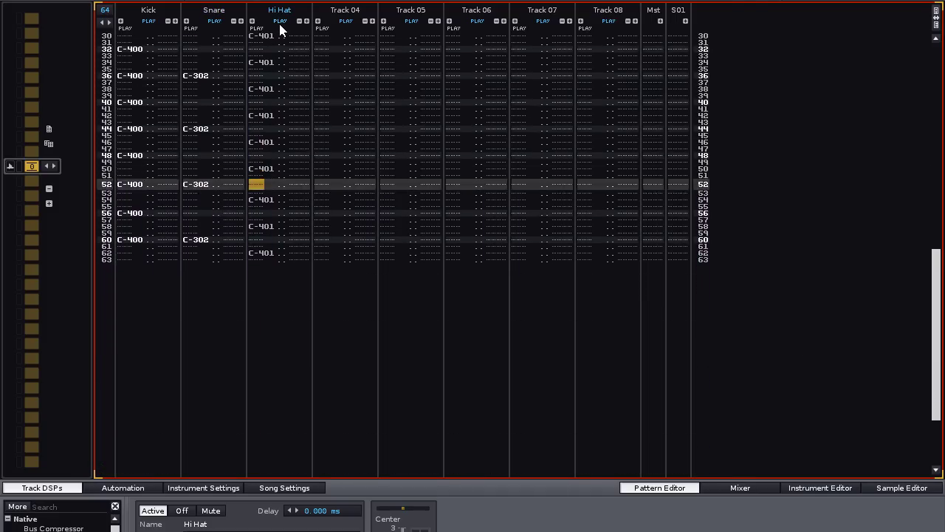
pyautogui.press('F1')
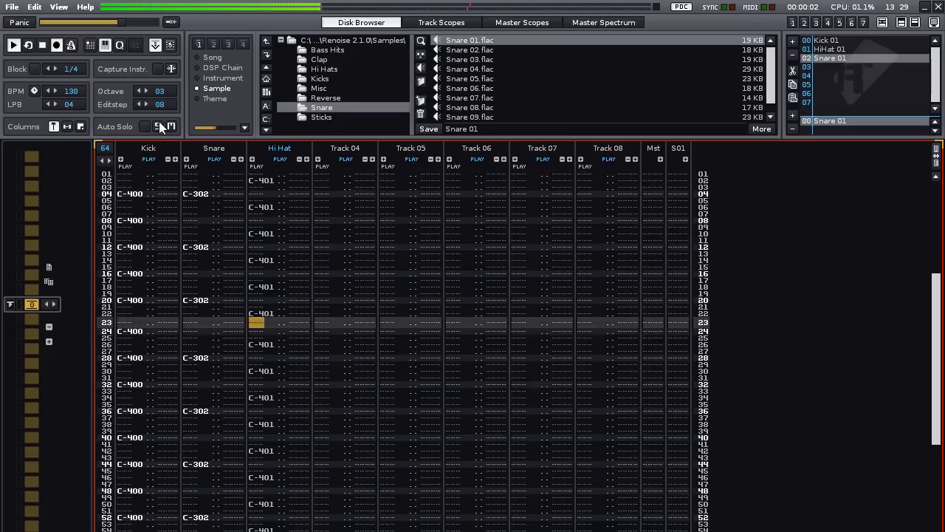
# Solo the Hi Hat track and show its Track DSPs effects panel
pyautogui.click(158, 115)
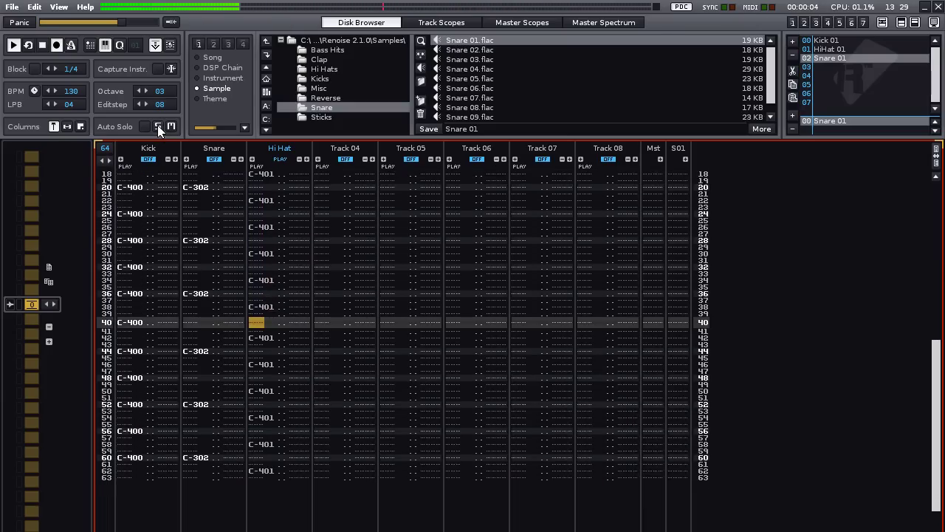
pyautogui.press('F1')
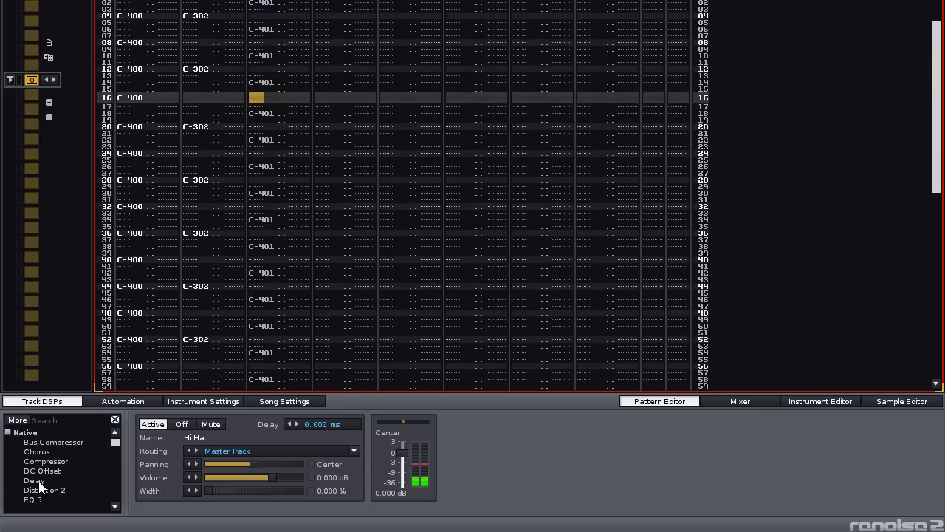
# Add a Delay (115/346 ms) and then a Flanger to the Hi Hat track's effect chain
pyautogui.doubleClick(37, 481)
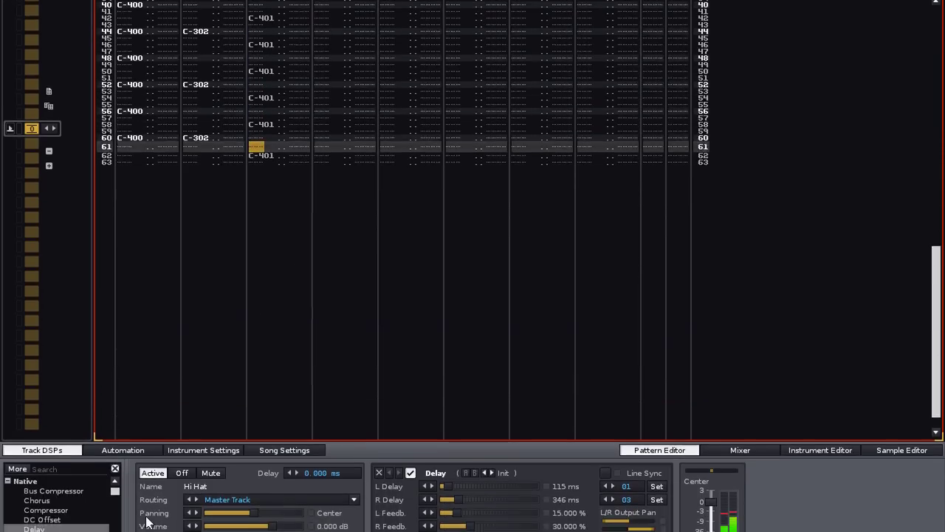
pyautogui.scroll(-3, 115, 471)
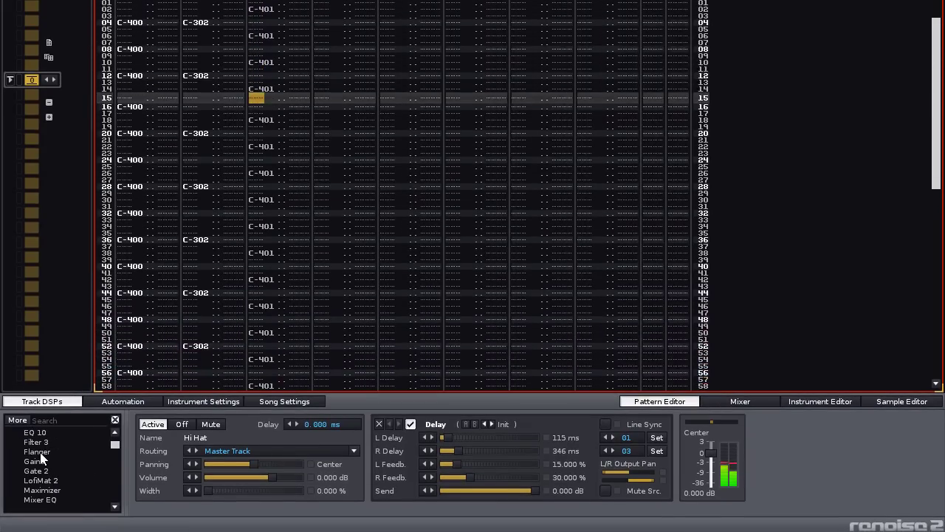
pyautogui.doubleClick(37, 451)
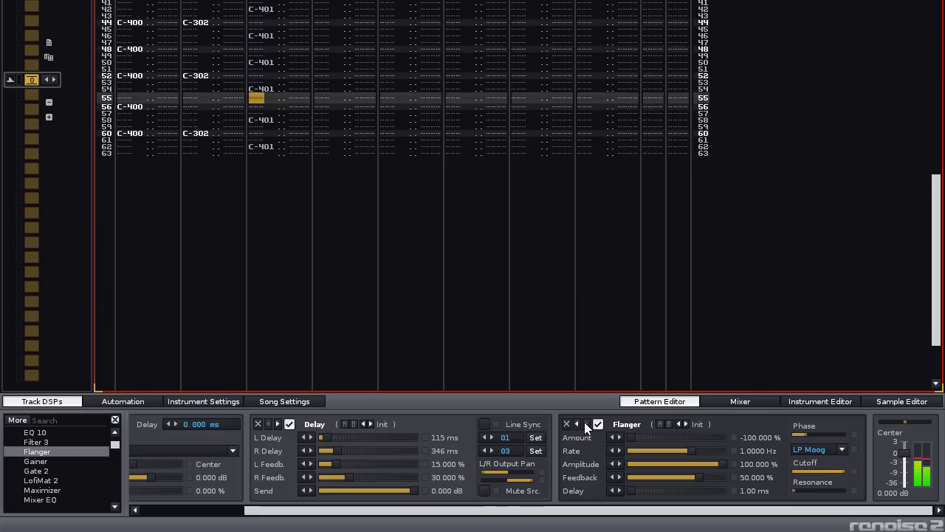
# Move the Flanger ahead of the Delay and load its Wanderer preset (0.1 Hz, 70% feedback)
pyautogui.click(576, 425)
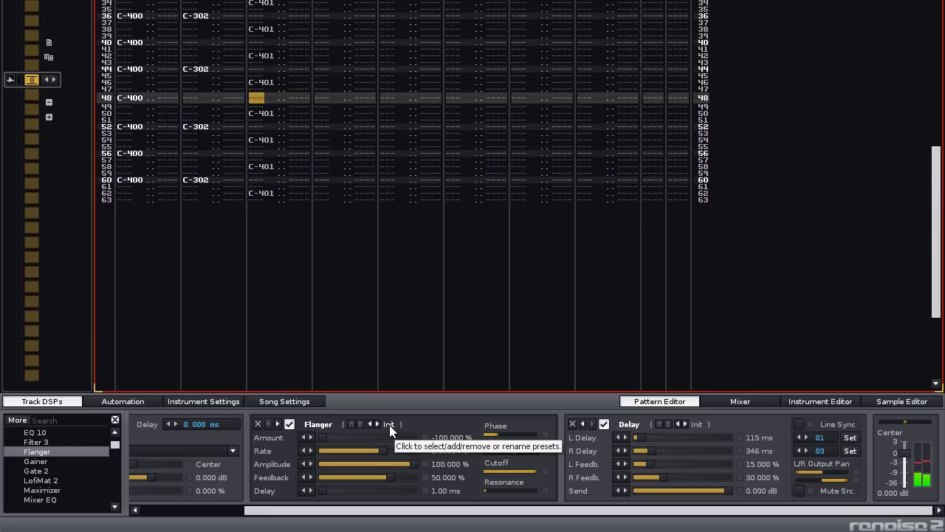
pyautogui.click(390, 426)
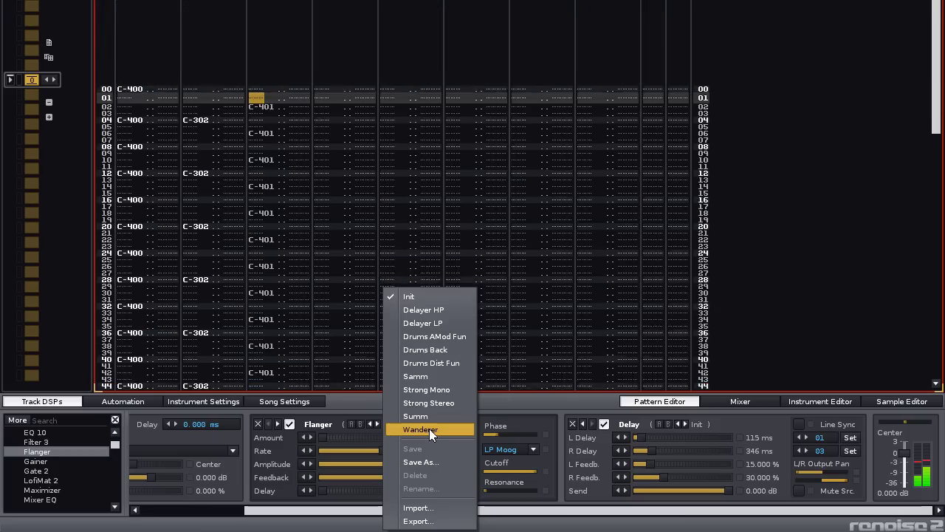
pyautogui.click(429, 428)
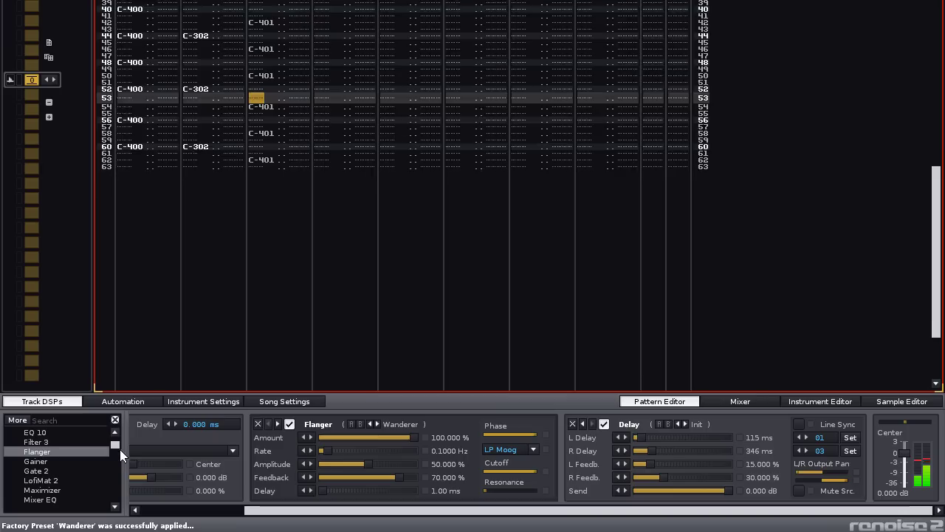
pyautogui.scroll(3, 116, 449)
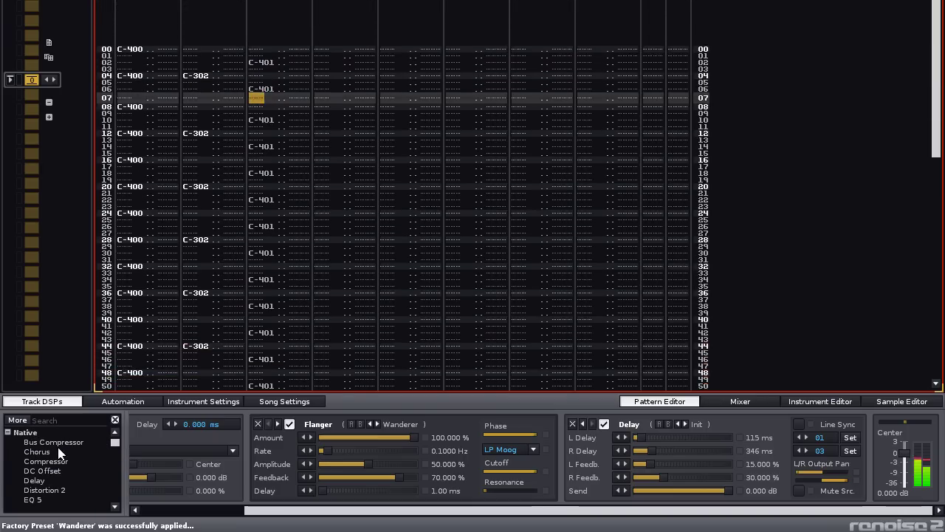
# Add a Chorus (1 Hz, 40% depth, 50% dry/wet) after the Delay and stop playback
pyautogui.doubleClick(48, 452)
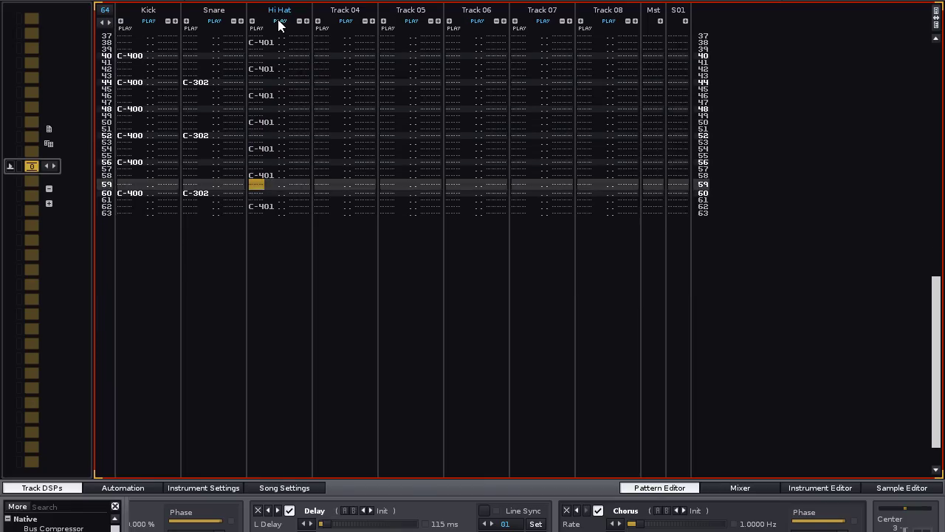
pyautogui.press('Down')
pyautogui.press('Down')
pyautogui.press('Down')
pyautogui.press('Down')
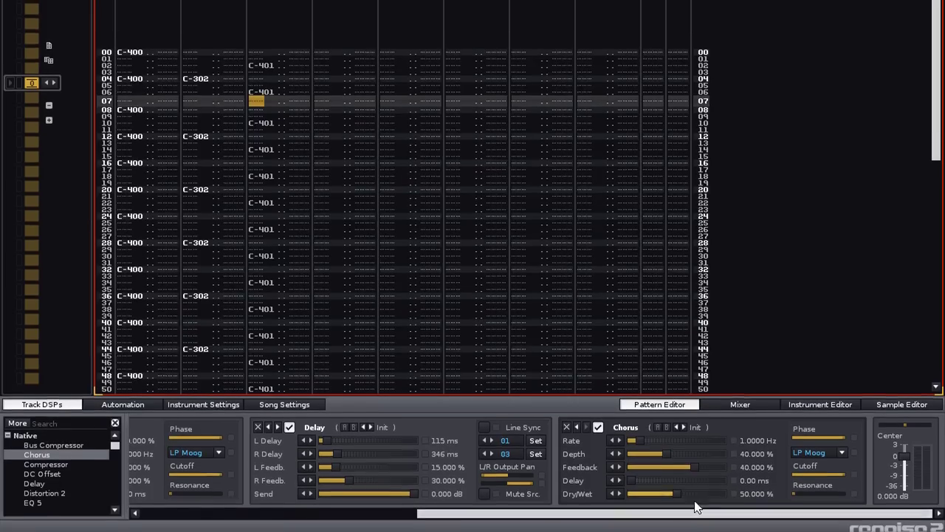
pyautogui.moveTo(694, 509); pyautogui.dragTo(249, 523)
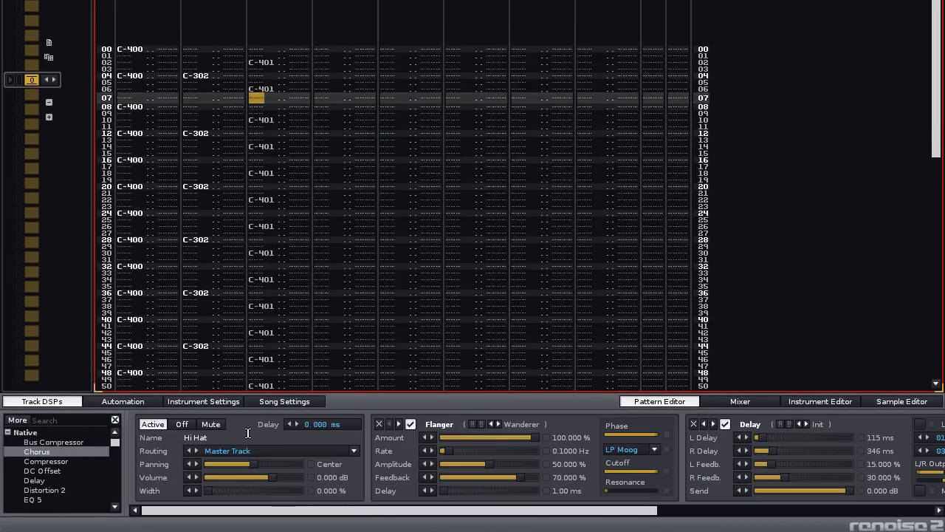
pyautogui.moveTo(434, 511); pyautogui.dragTo(846, 520)
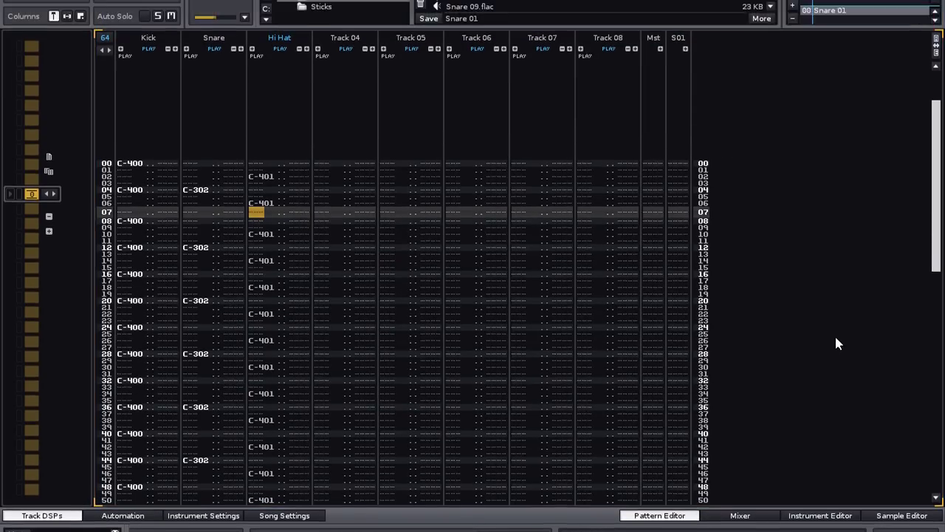
# On Track 04, load Bass Hit 01.flac from the Bass Hits folder into empty instrument slot 03
pyautogui.press('Tab')
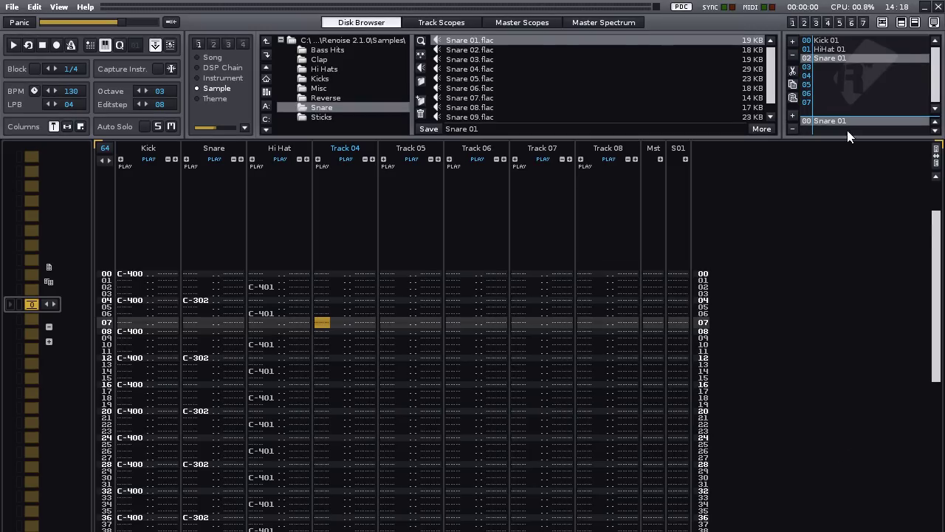
pyautogui.click(829, 65)
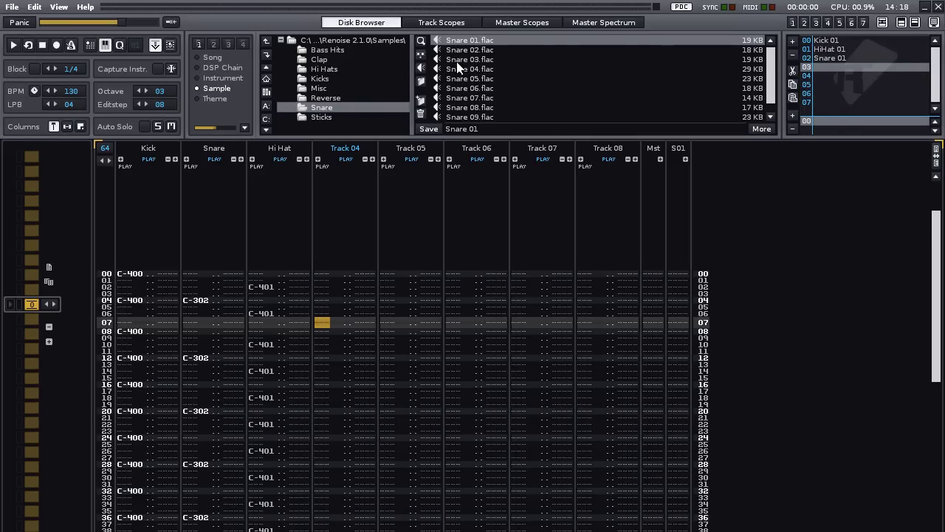
pyautogui.click(337, 50)
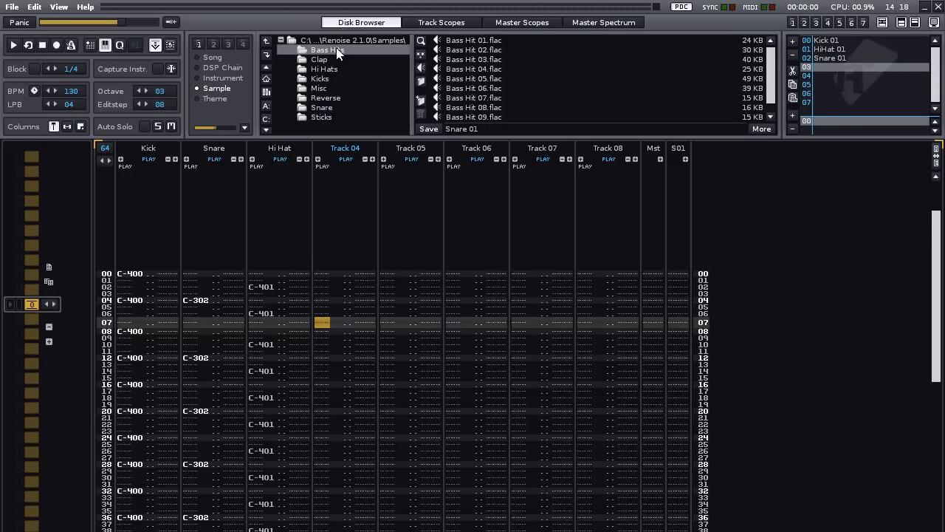
pyautogui.doubleClick(476, 42)
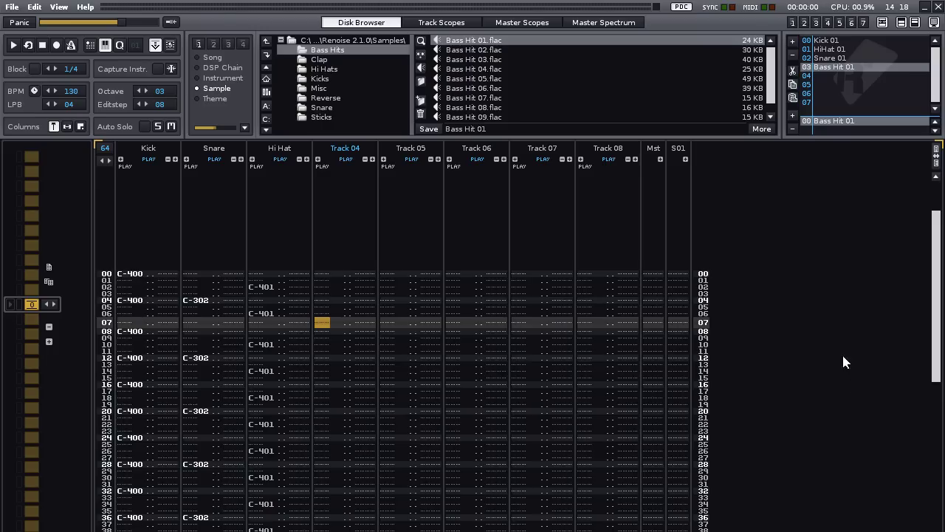
pyautogui.press('F2')
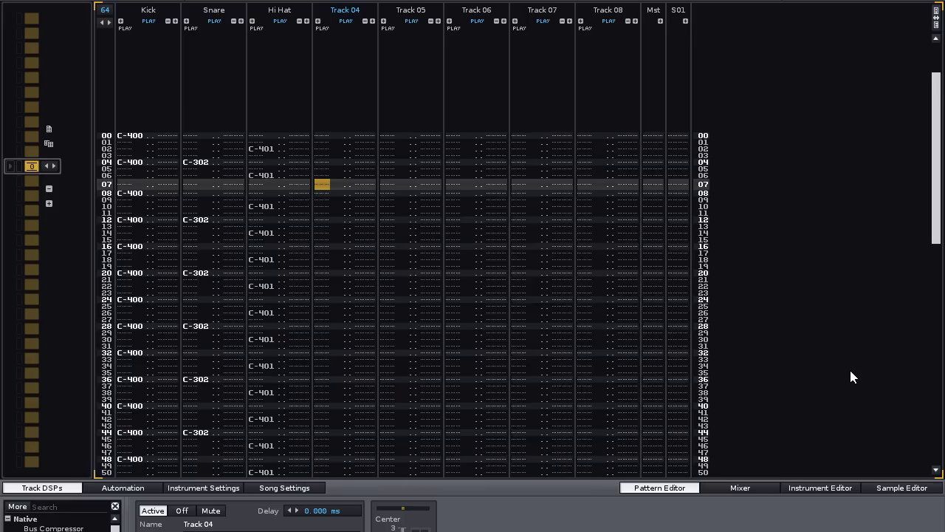
# Enter C-3 bass notes every four rows from row 00, then C-4 notes on the rows between
pyautogui.press('Home')
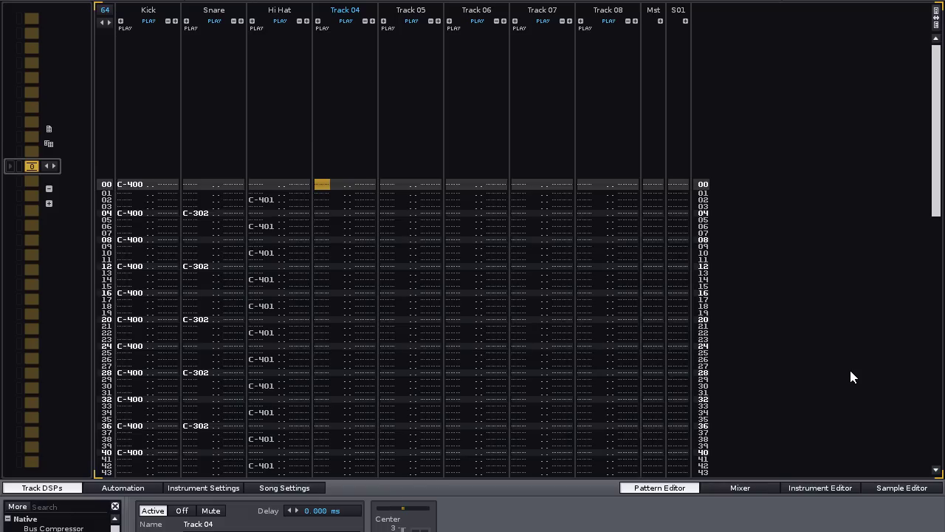
pyautogui.press('Escape')
pyautogui.press('z')
pyautogui.press('z')
pyautogui.press('z')
pyautogui.press('z')
pyautogui.press('z')
pyautogui.press('z')
pyautogui.press('z')
pyautogui.press('z')
pyautogui.press('z')
pyautogui.press('z')
pyautogui.press('z')
pyautogui.press('z')
pyautogui.press('z')
pyautogui.press('z')
pyautogui.press('z')
pyautogui.press('z')
pyautogui.press('z')
pyautogui.press('z')
pyautogui.press('z')
pyautogui.press('z')
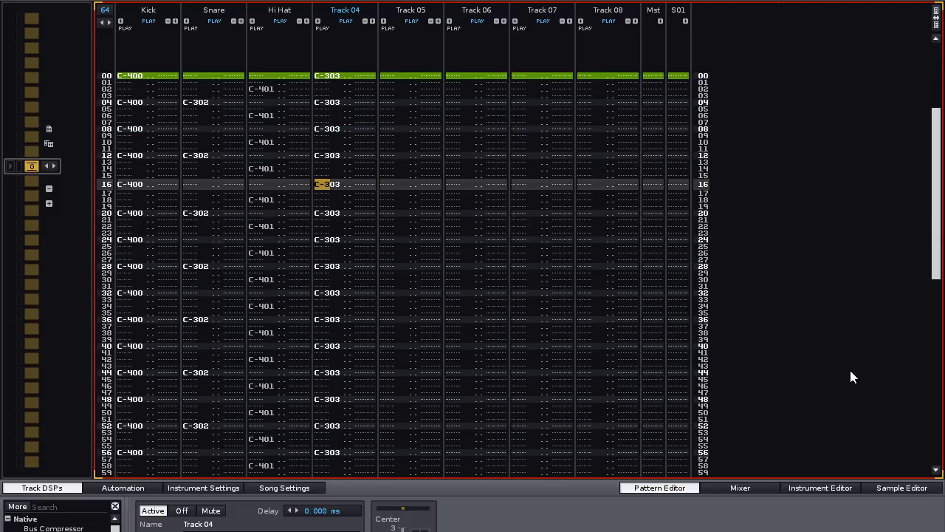
pyautogui.press('Down')
pyautogui.press('Down')
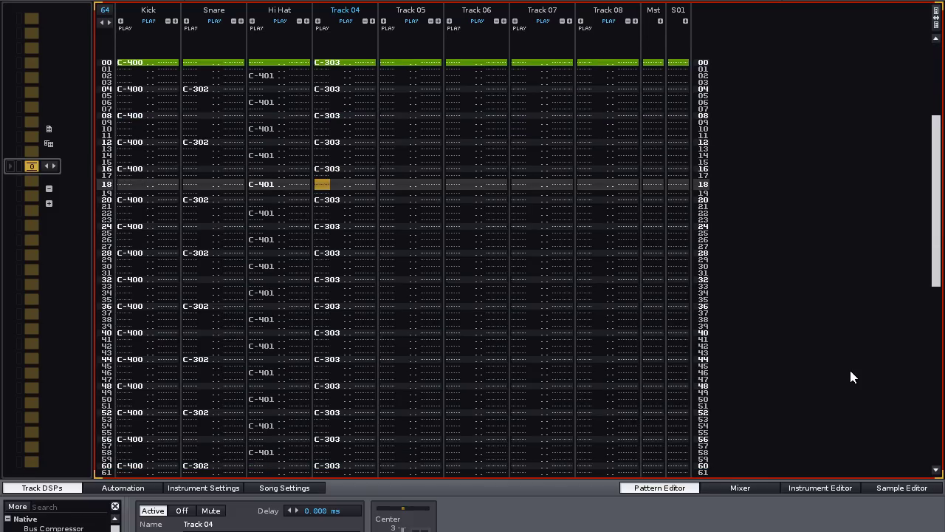
pyautogui.press('q')
pyautogui.press('q')
pyautogui.press('q')
pyautogui.press('q')
pyautogui.press('q')
pyautogui.press('q')
pyautogui.press('q')
pyautogui.press('q')
pyautogui.press('q')
pyautogui.press('q')
pyautogui.press('q')
pyautogui.press('q')
pyautogui.press('q')
pyautogui.press('q')
pyautogui.press('q')
pyautogui.press('q')
pyautogui.press('q')
pyautogui.press('q')
pyautogui.press('q')
pyautogui.press('q')
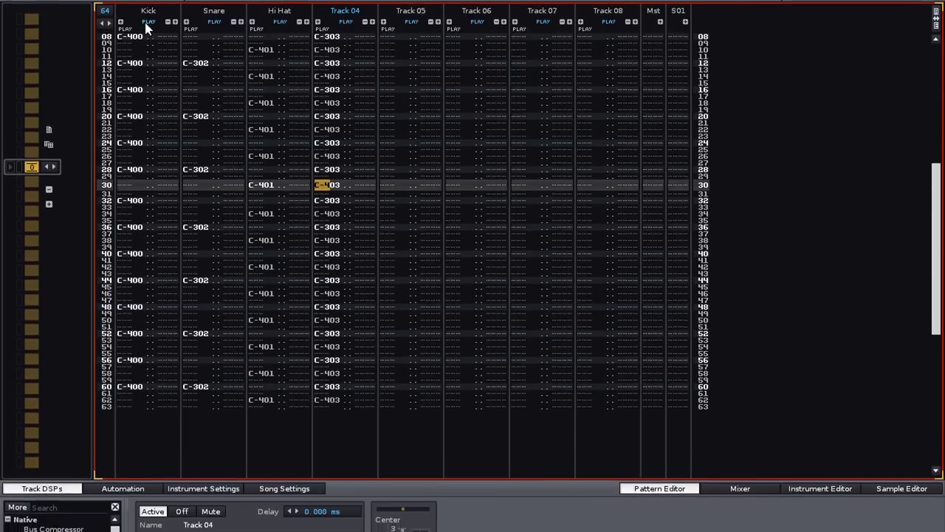
# Mute the Kick, Snare and Hi Hat tracks
pyautogui.click(147, 23)
pyautogui.click(214, 22)
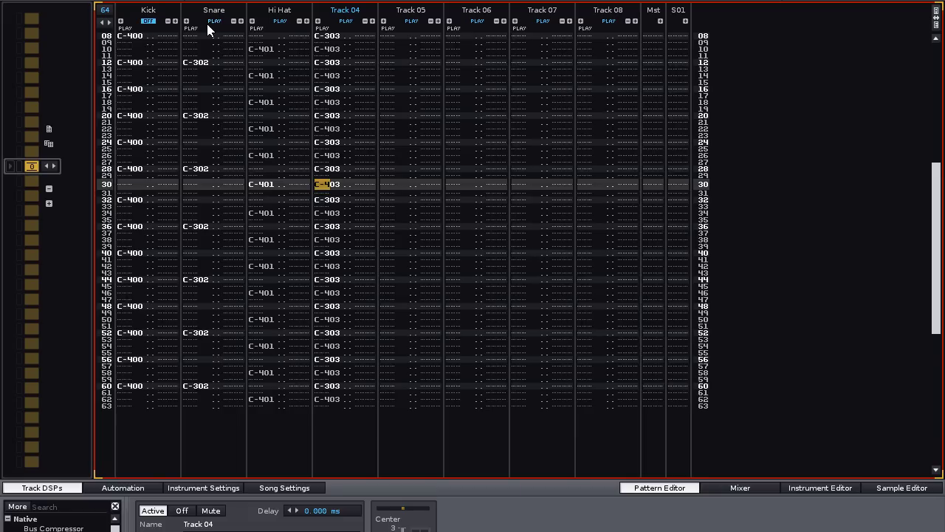
pyautogui.click(281, 21)
# Rename Track 04 to 'Bass'
pyautogui.doubleClick(347, 9)
pyautogui.write('Bass')
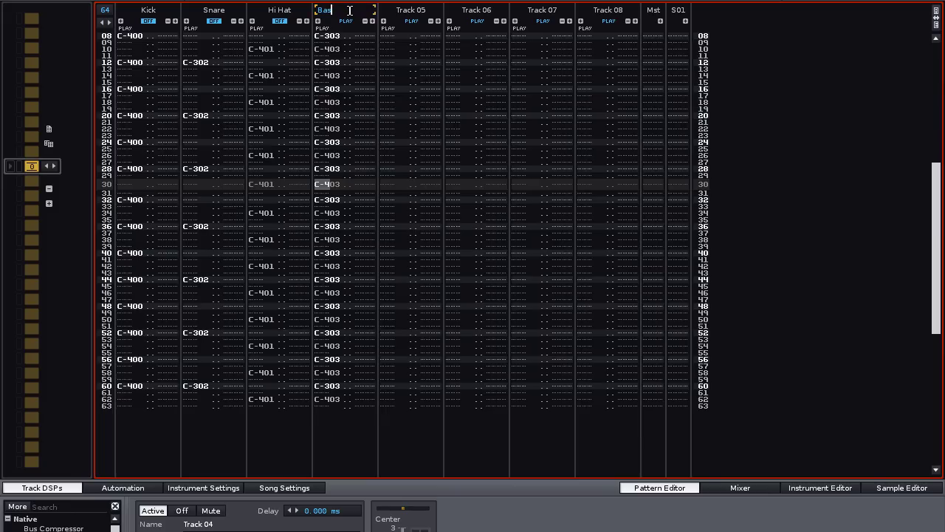
pyautogui.press('Return')
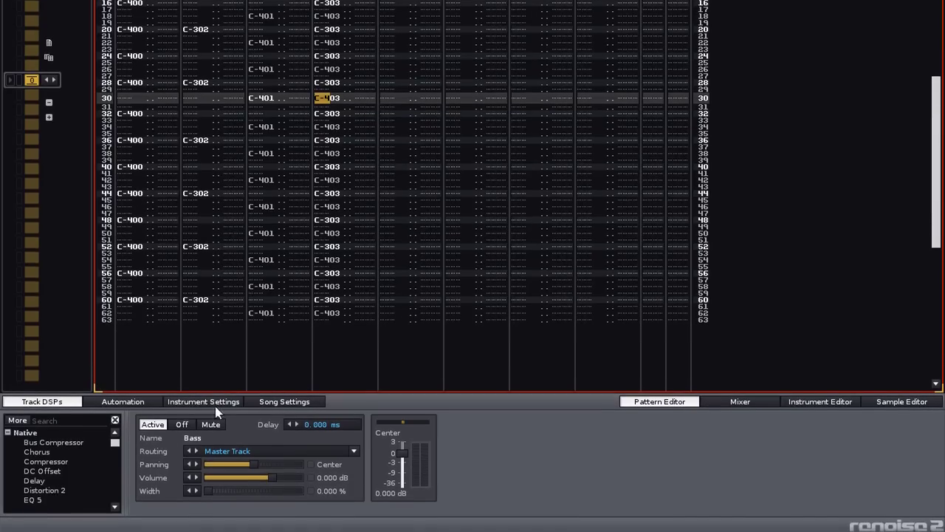
# Add a Filter 3 set to HighPass on the Bass track and show its automation
pyautogui.scroll(-3, 56, 464)
pyautogui.doubleClick(55, 441)
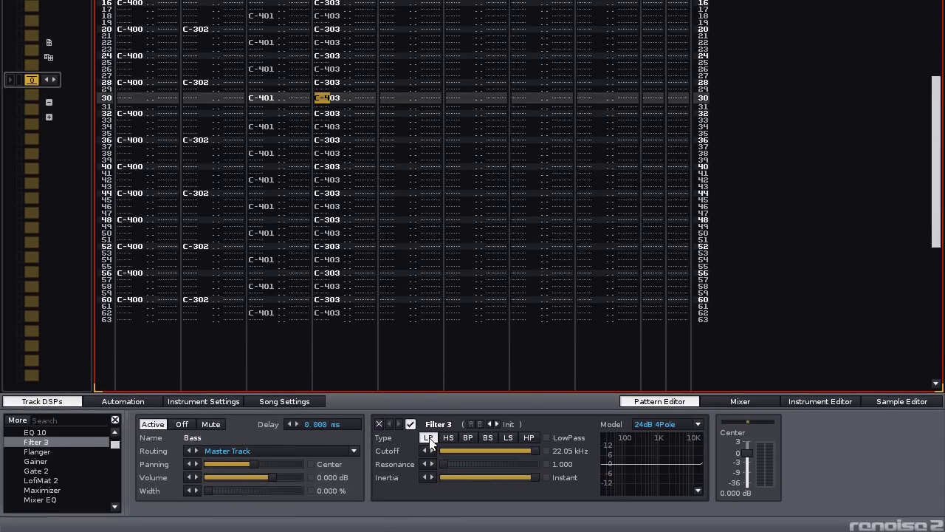
pyautogui.click(529, 439)
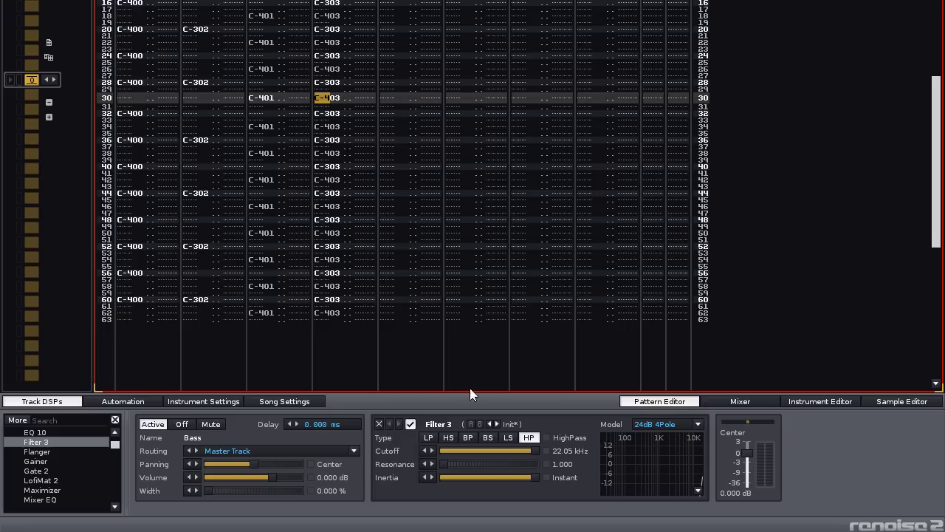
pyautogui.click(126, 403)
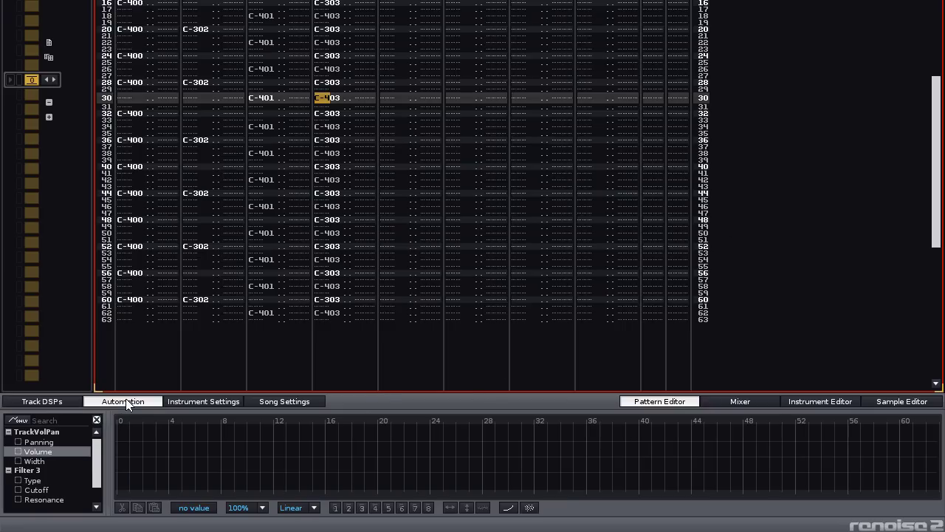
# Create a Filter 3 Cutoff envelope and randomize it across the 64-line pattern
pyautogui.click(36, 489)
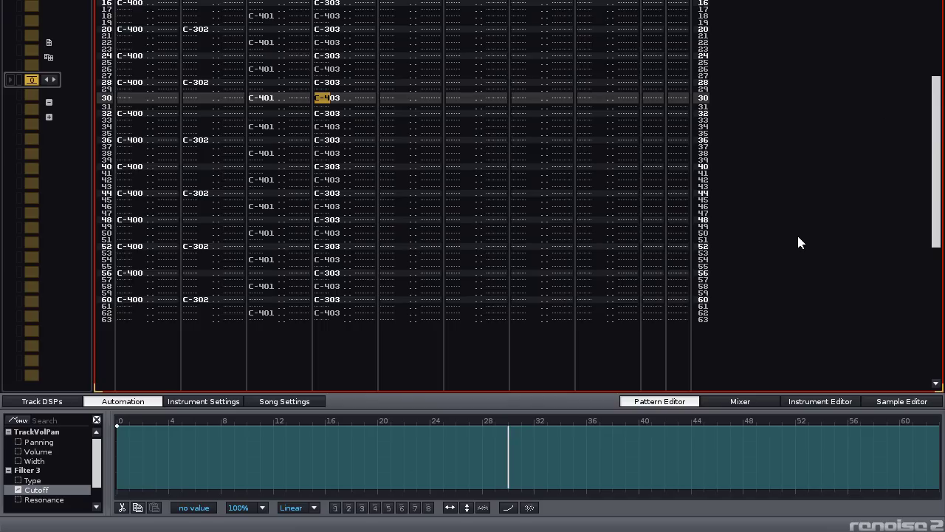
pyautogui.click(531, 511)
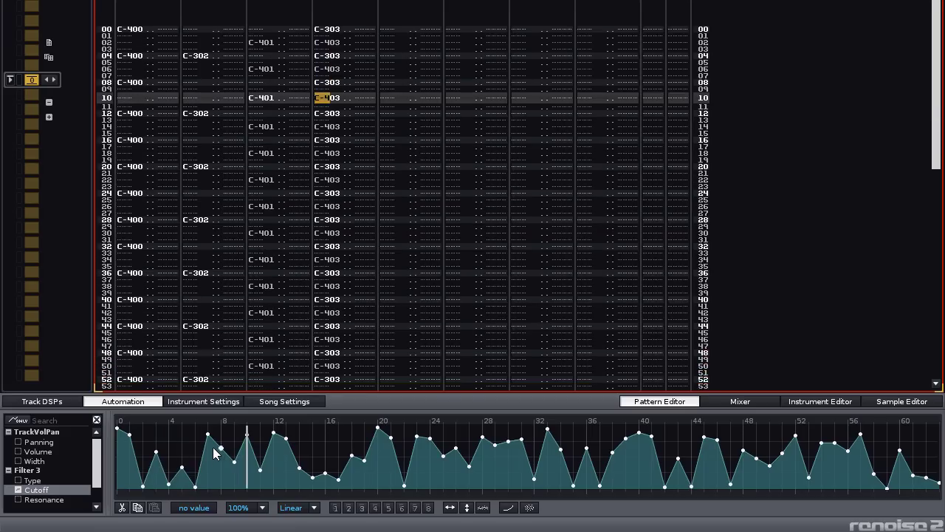
# Raise the filter cutoff, then reshape the Cutoff envelope into a smooth rise from line 00 to 63
pyautogui.click(46, 401)
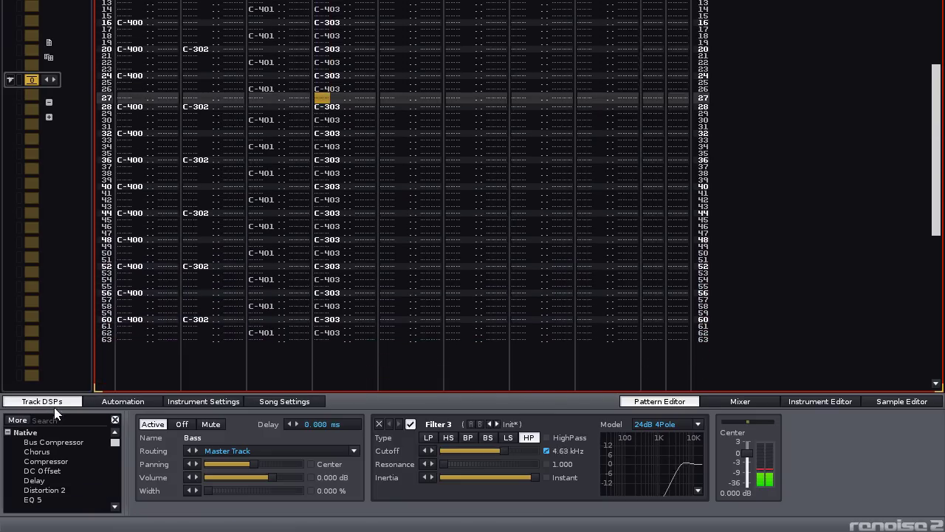
pyautogui.moveTo(432, 454)
pyautogui.mouseDown()
pyautogui.moveTo(502, 454)
pyautogui.moveTo(440, 456)
pyautogui.mouseUp()
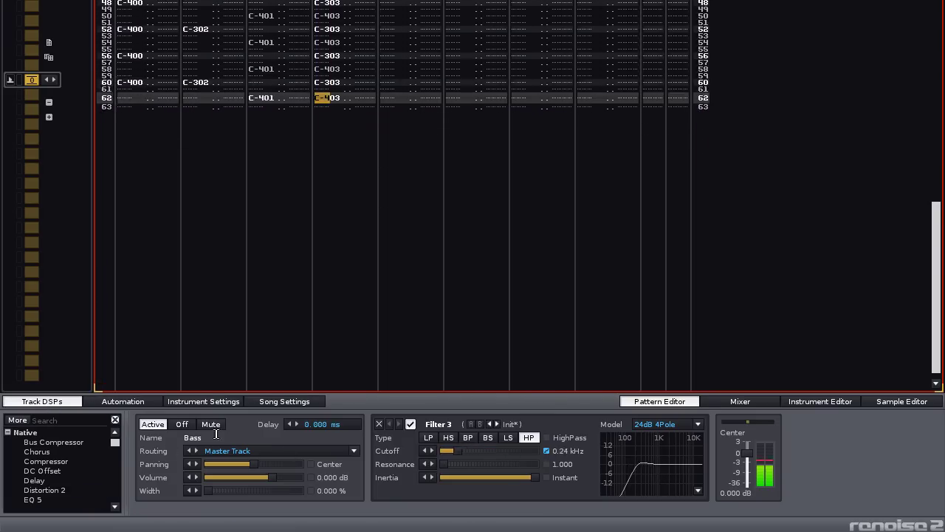
pyautogui.click(130, 403)
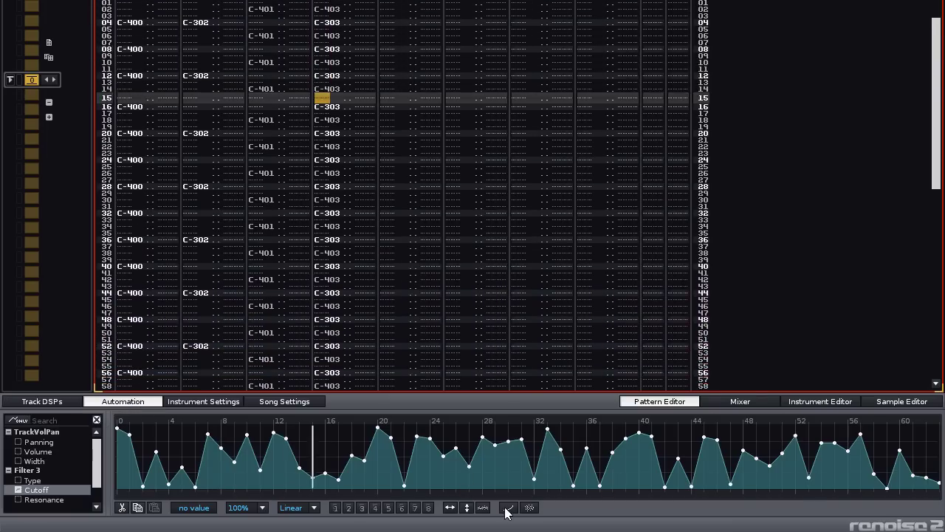
pyautogui.click(508, 508)
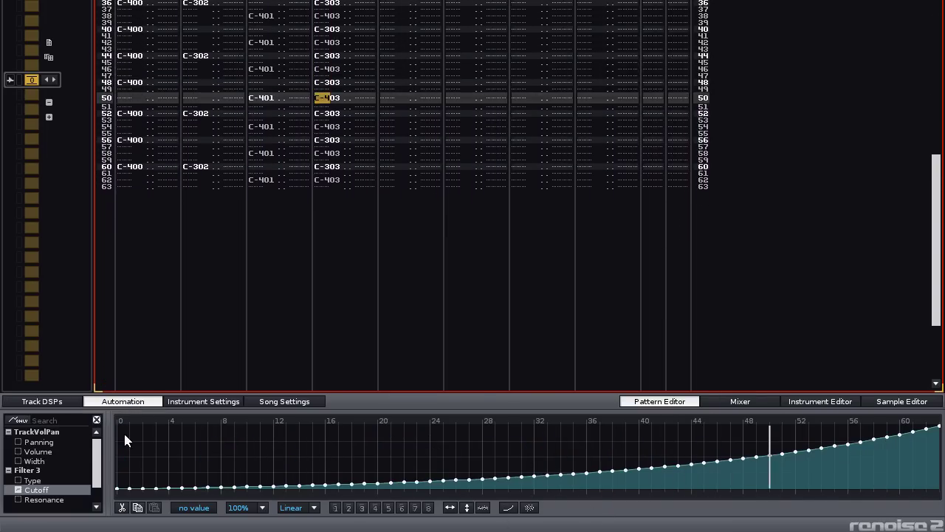
pyautogui.click(59, 403)
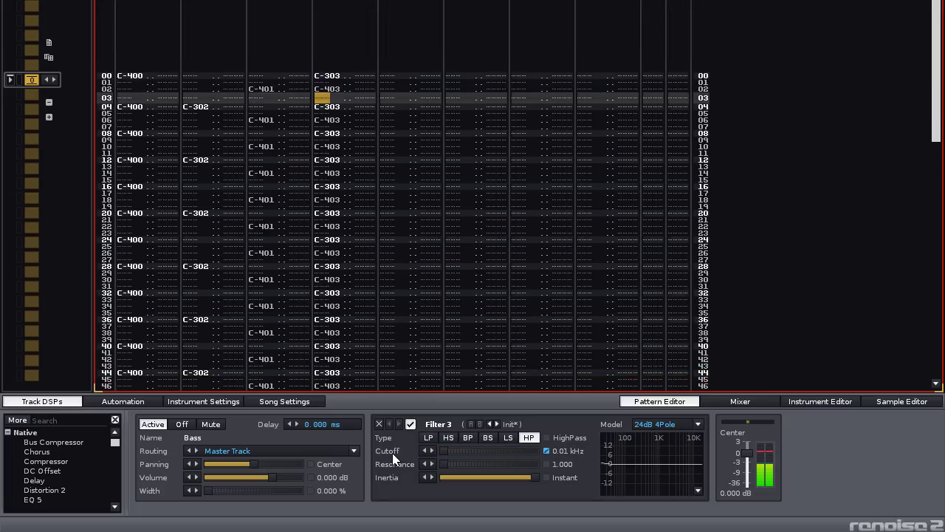